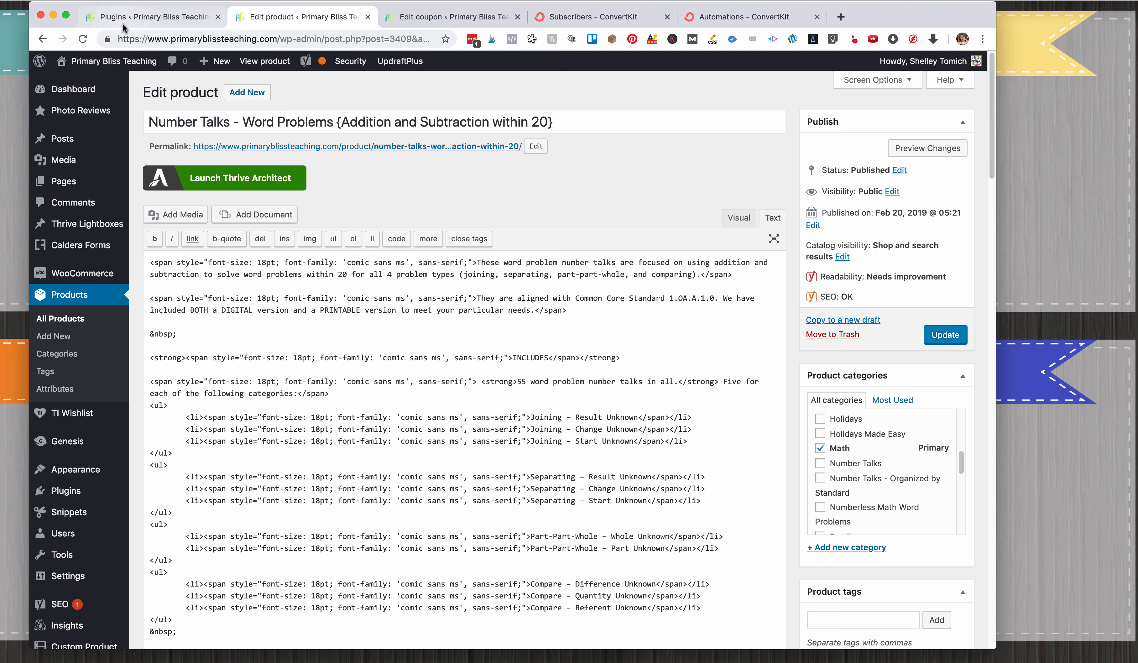
Check the ConvertKit plugins in the installed plugins list and the Convert Kit Integration box on the product's edit page.
left_click(124, 22)
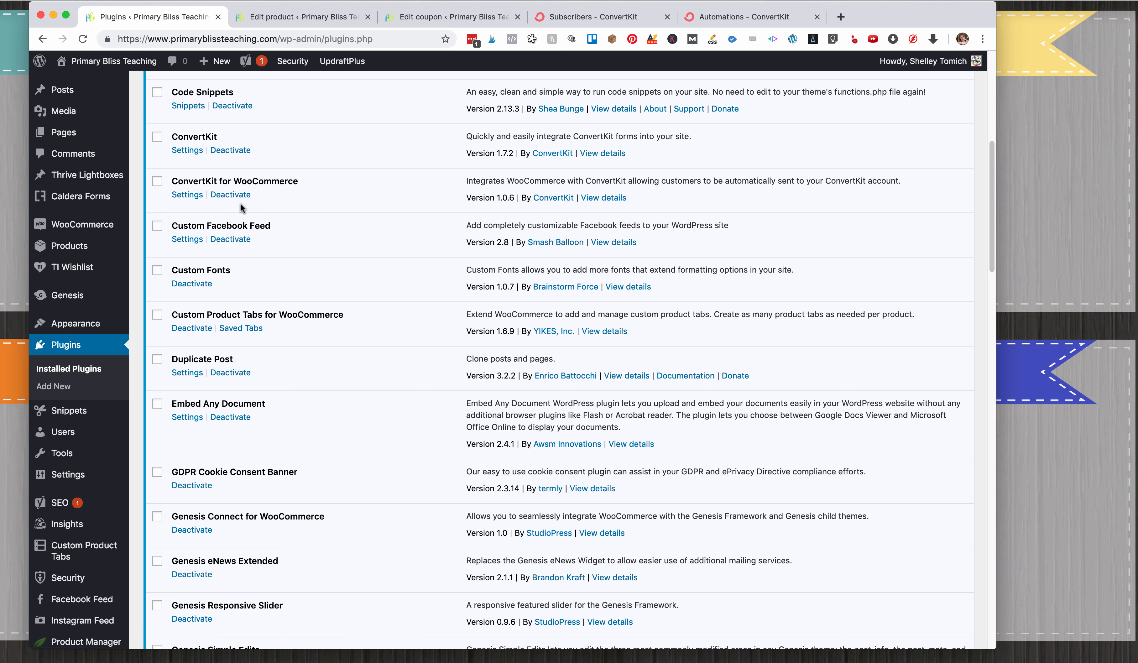
key("ctrl+Tab")
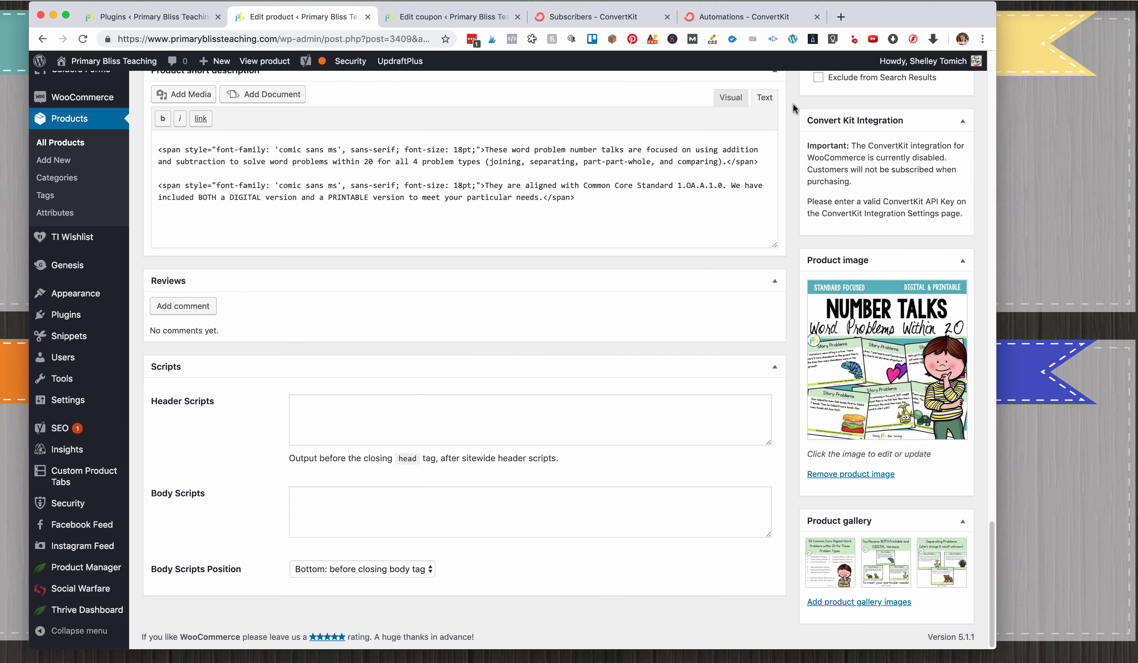
left_click_drag(797, 173, 816, 230)
left_click(824, 137)
From the installed plugins list, open the settings of ConvertKit and ConvertKit for WooCommerce, each in a separate new tab.
left_click(148, 17)
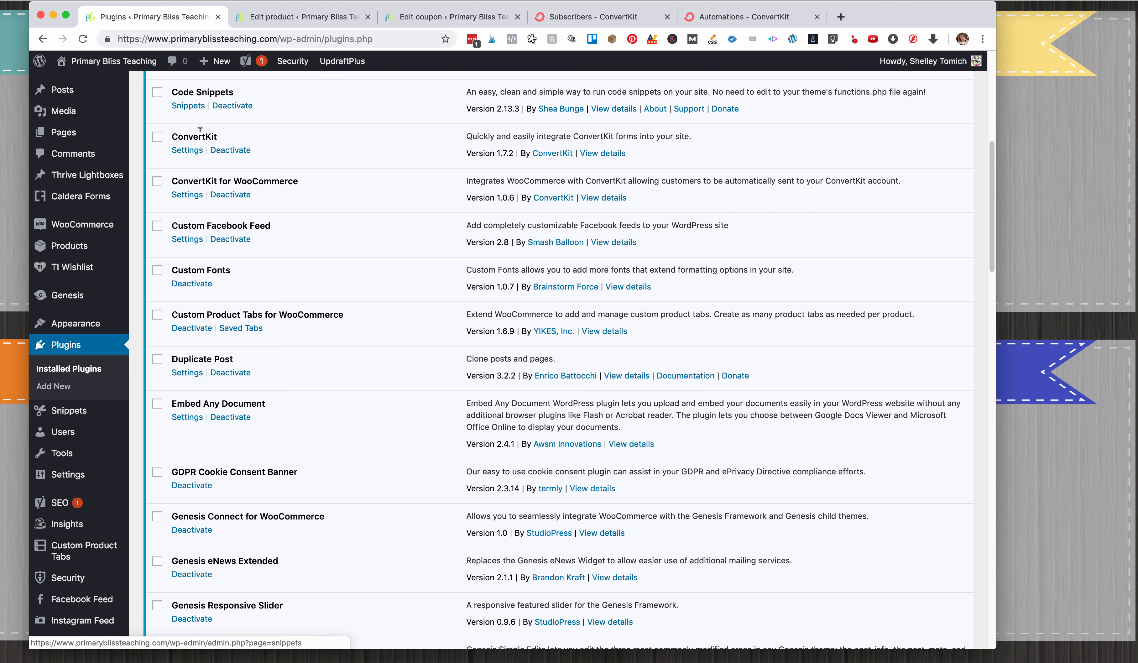
right_click(188, 149)
left_click(219, 160)
right_click(191, 200)
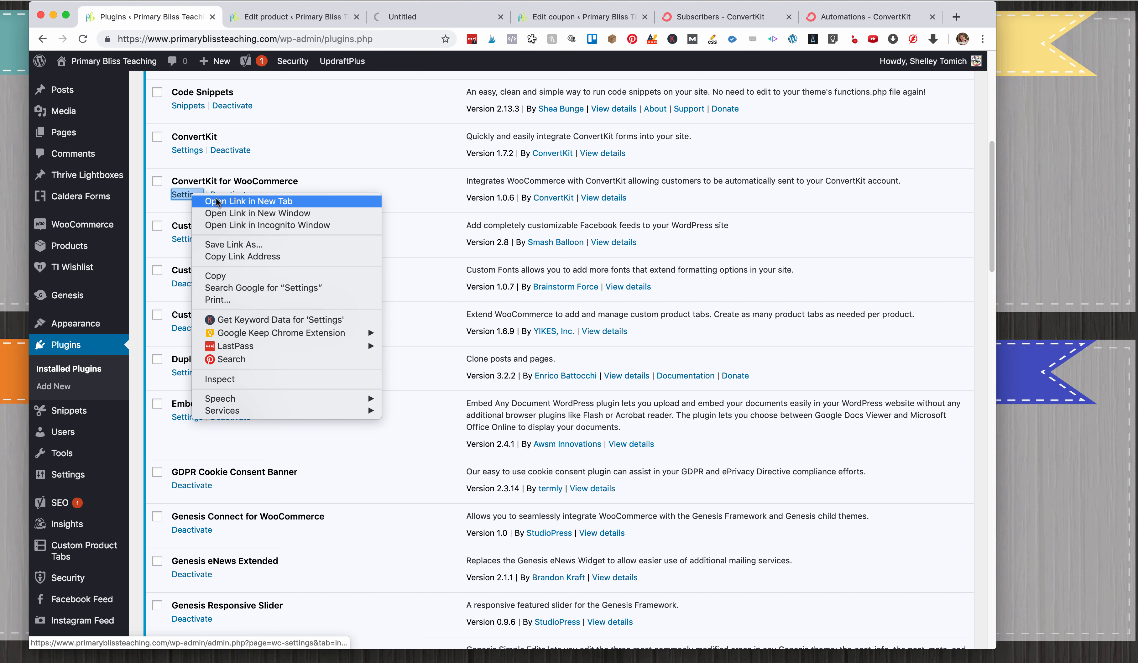
left_click(219, 204)
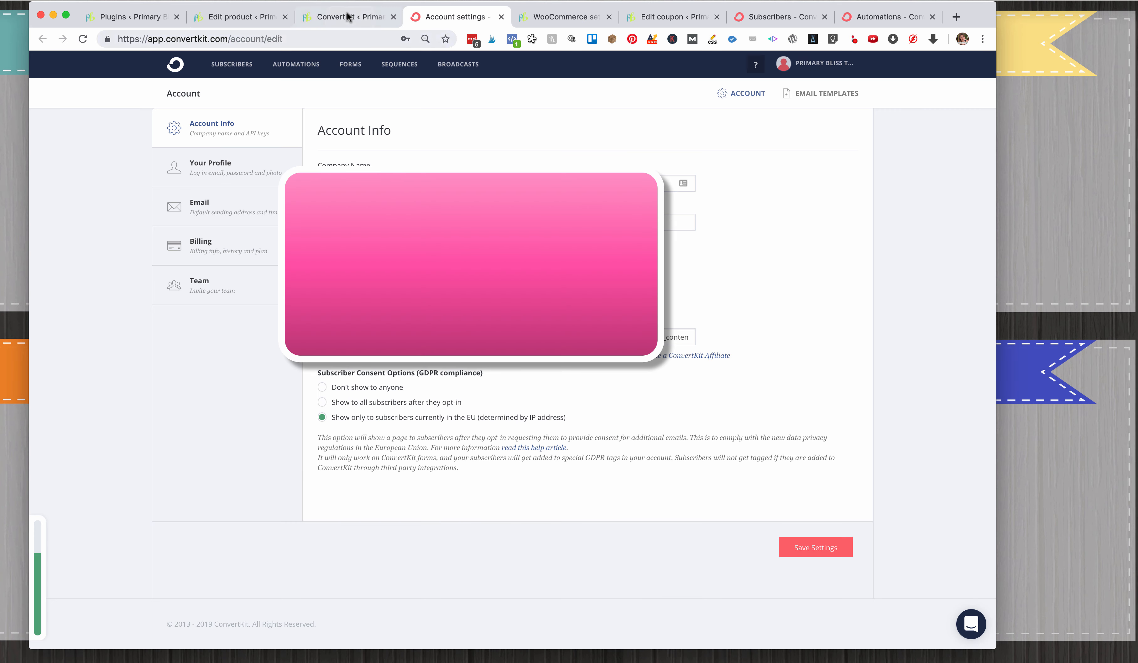
Copy the API key and API secret from the ConvertKit account into the ConvertKit plugin settings, enable connection logging, and save.
left_click(348, 17)
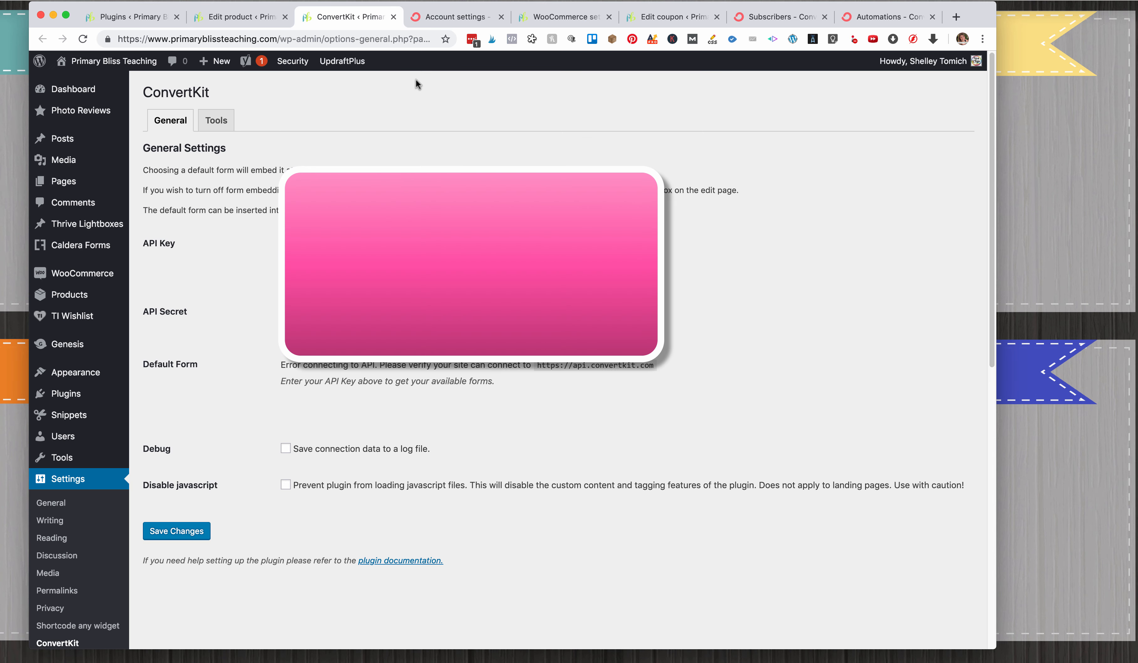
left_click(449, 16)
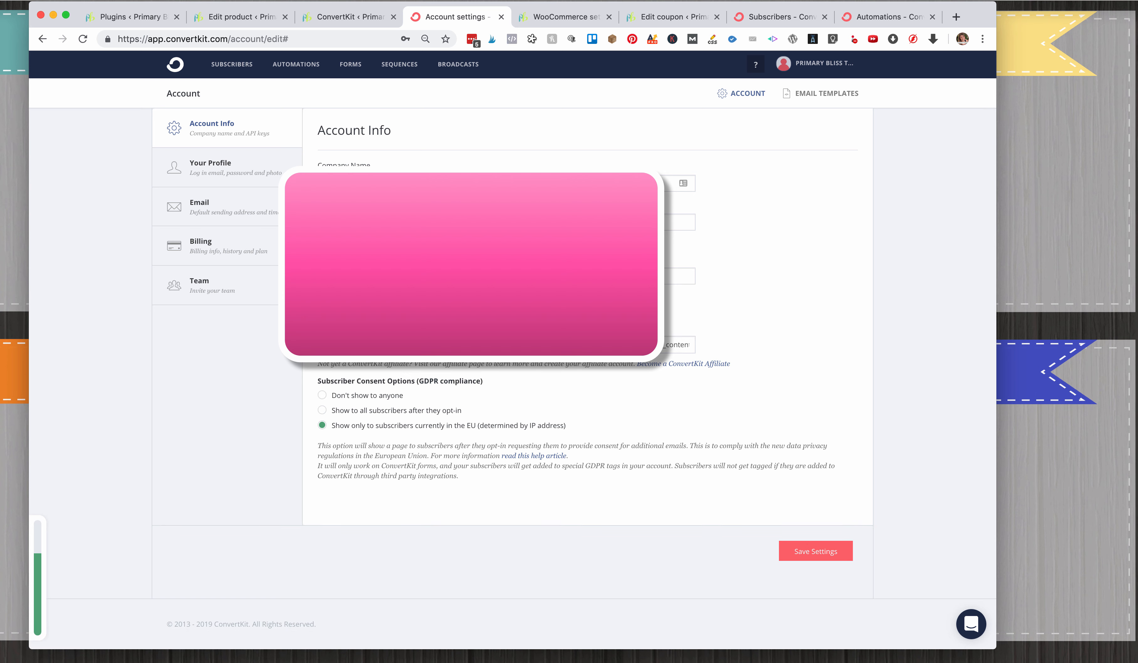
left_click(343, 14)
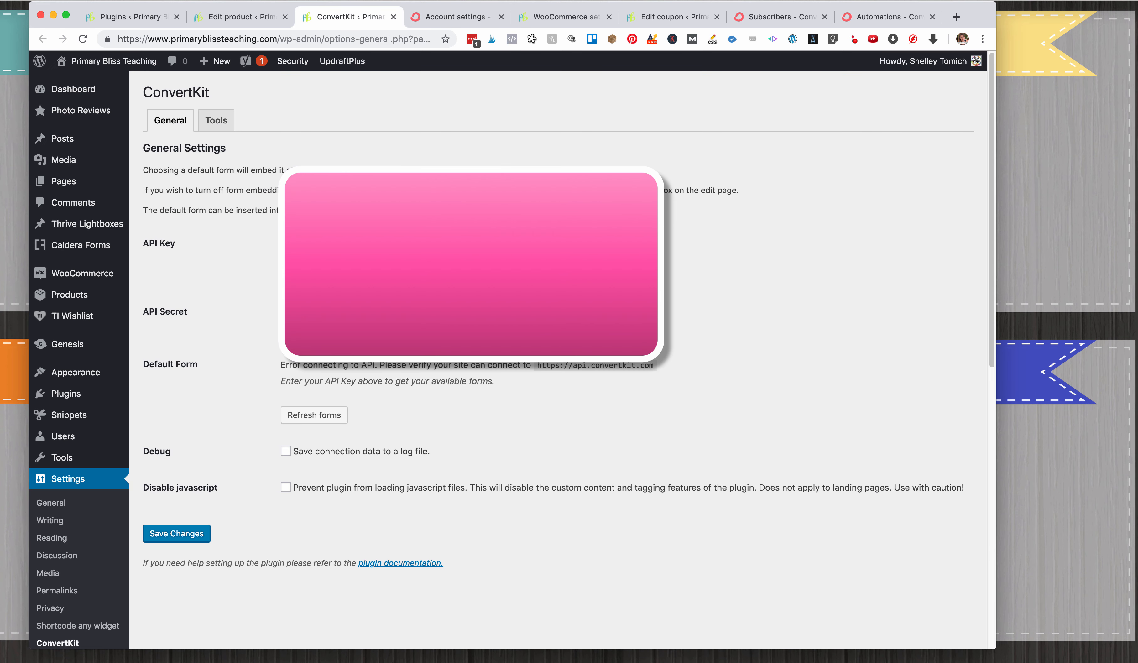
left_click(286, 451)
left_click(177, 533)
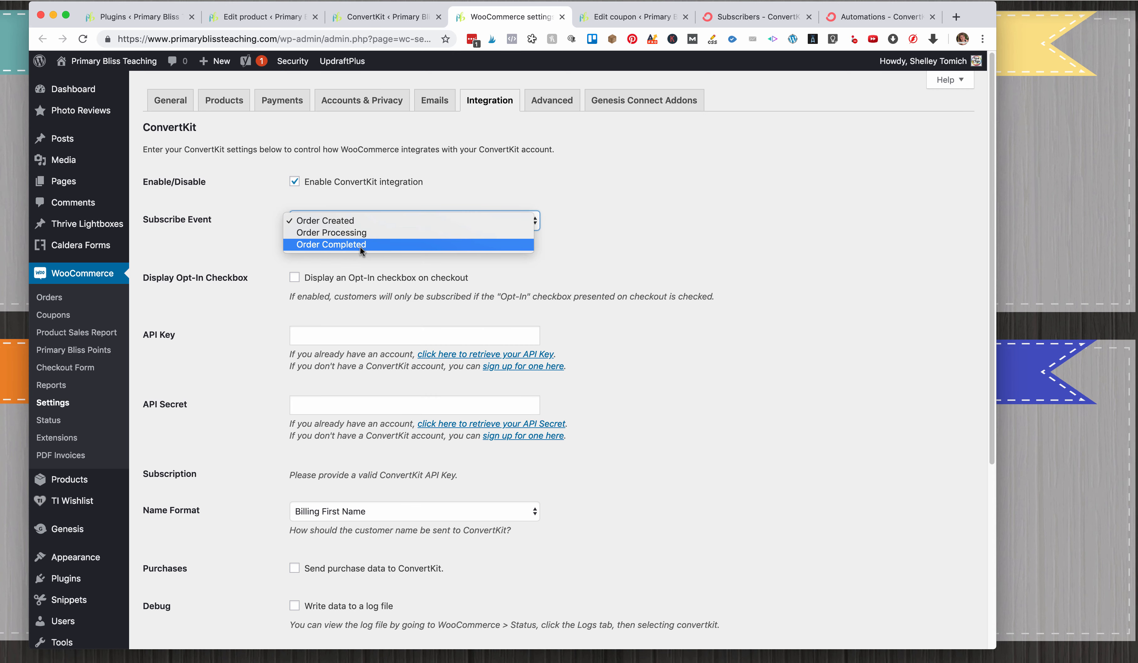
Configure WooCommerce's ConvertKit integration with Order Completed as subscribe event, the API key and secret, purchase data and debug logging, and save.
left_click(360, 246)
scroll(236, 244, "down", 5)
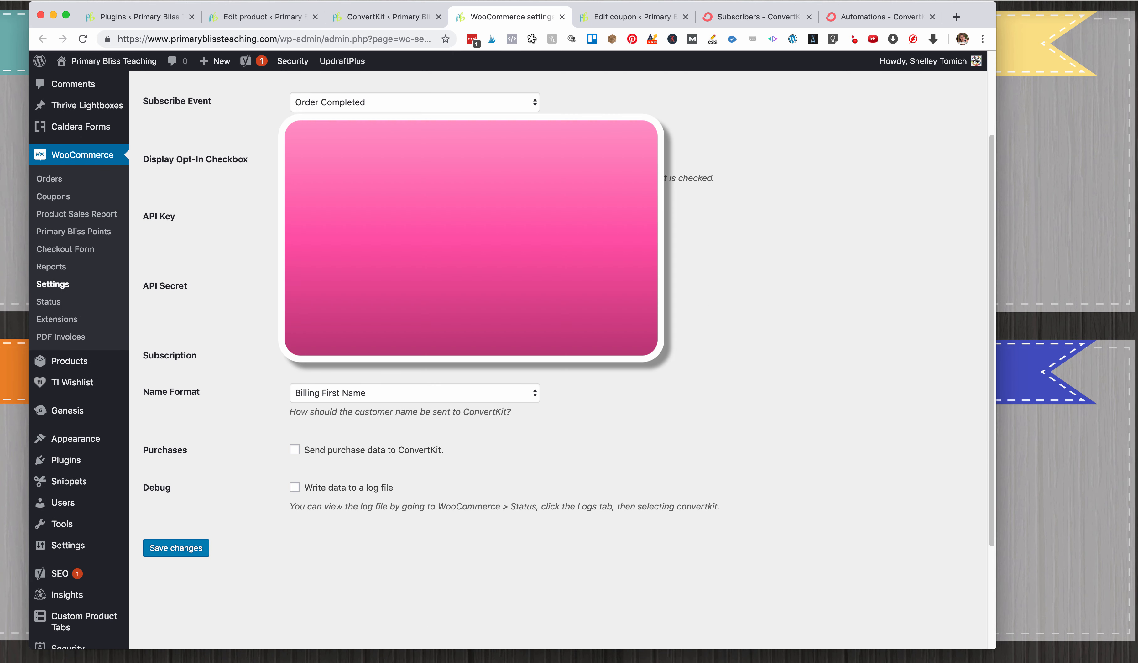
left_click(381, 25)
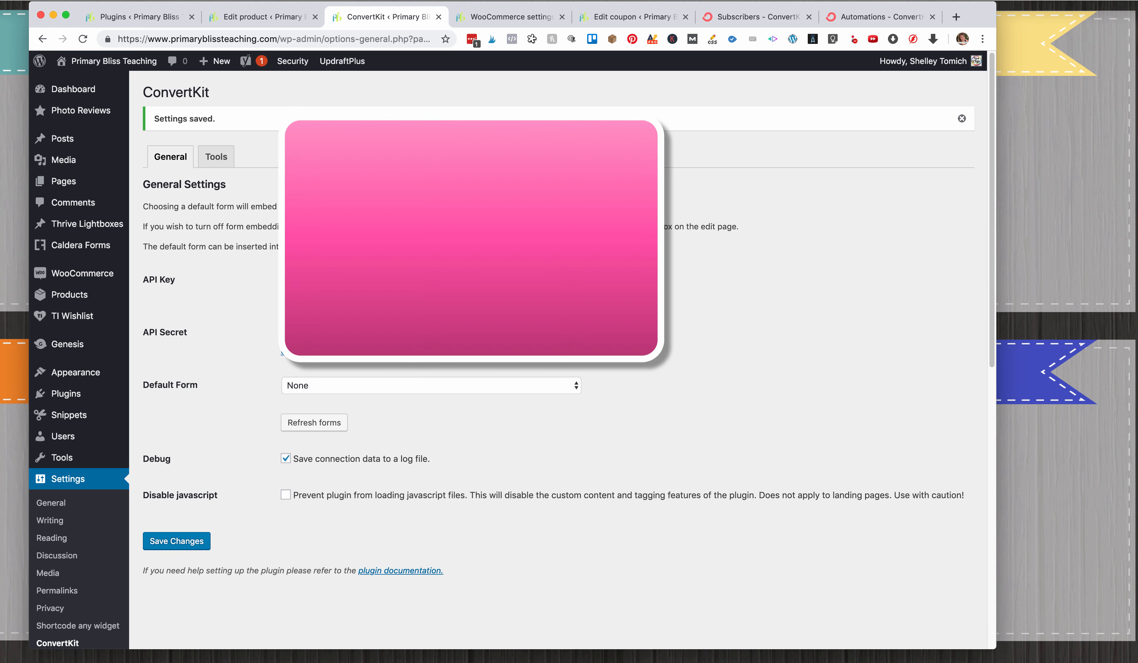
left_click(485, 21)
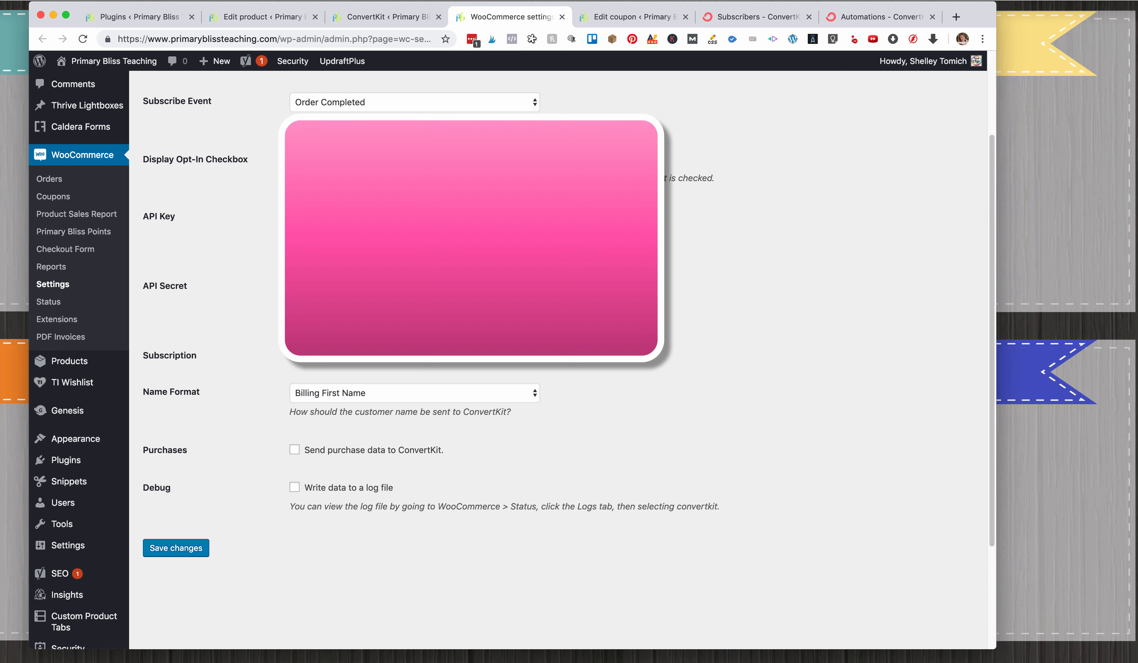
scroll(259, 363, "down", 4)
left_click(183, 402)
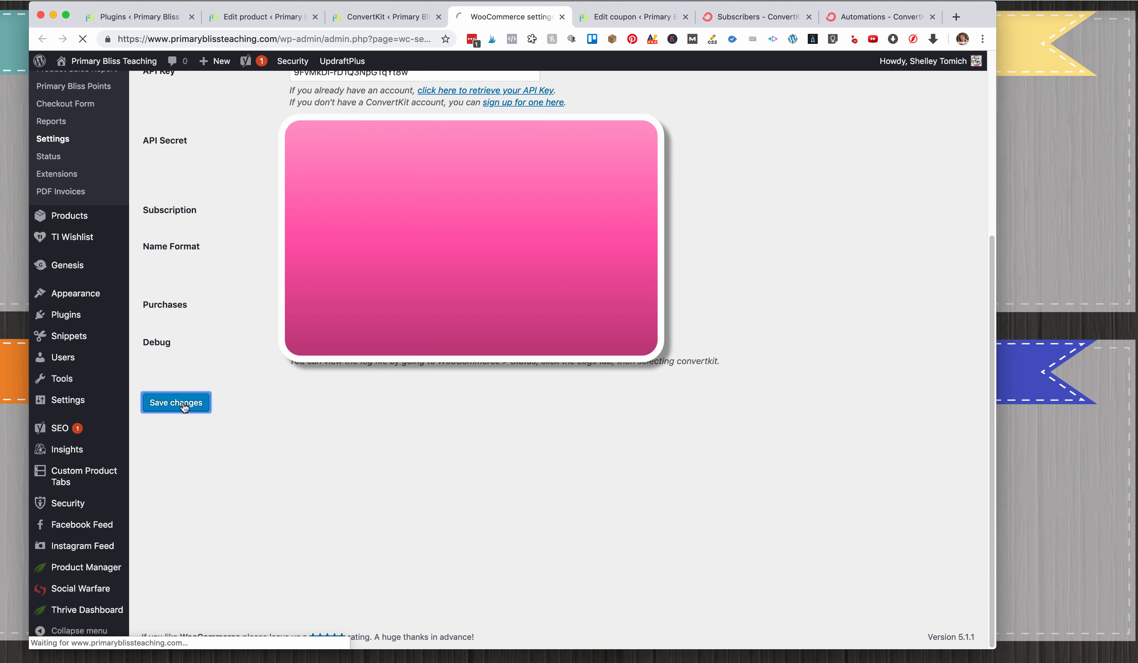
Reload the product's edit page to refresh its Convert Kit Integration options.
left_click(280, 21)
left_click(82, 40)
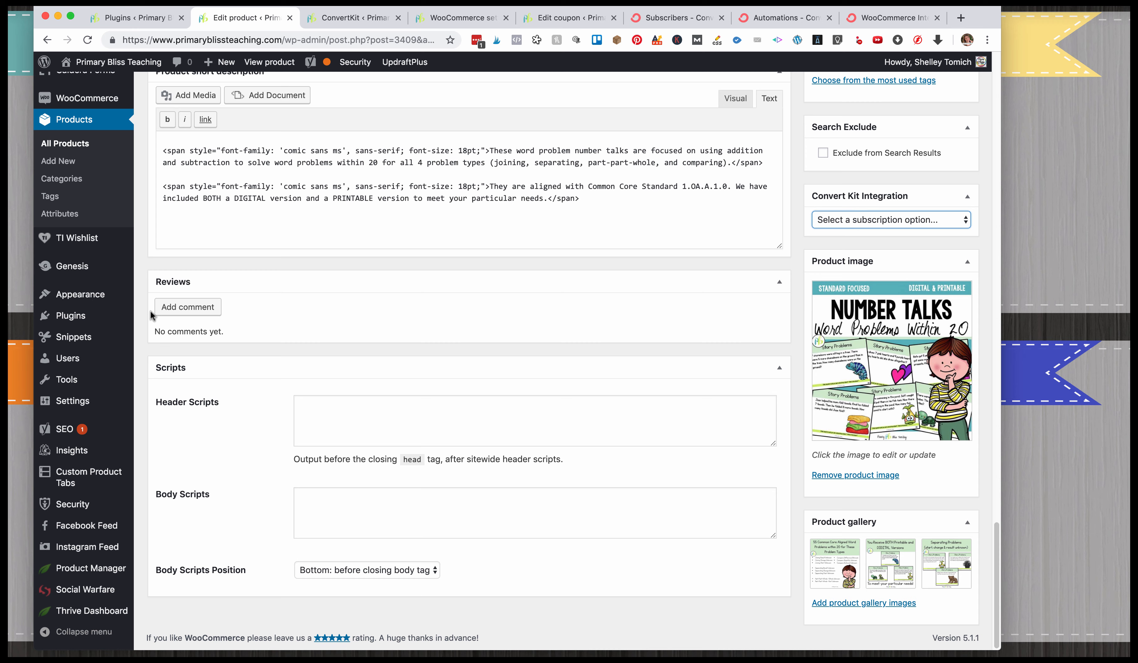
scroll(91, 255, "up", 5)
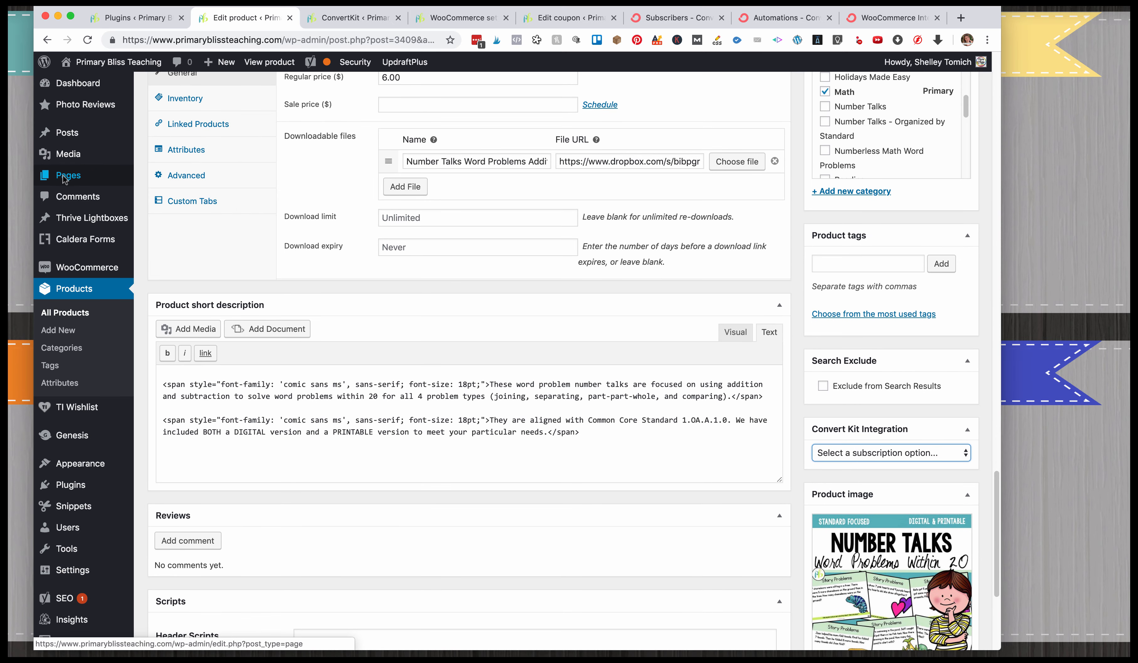
Open the site's pages list in a new tab and show the ConvertKit settings of the About Us page.
right_click(103, 182)
key("Escape")
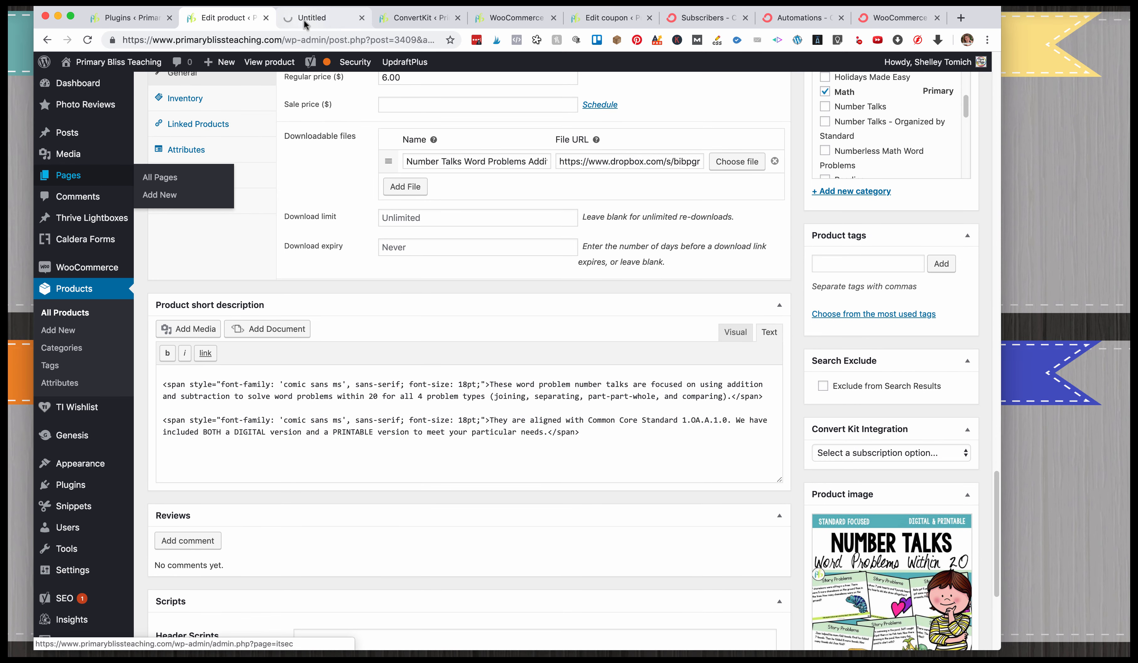
left_click(313, 22)
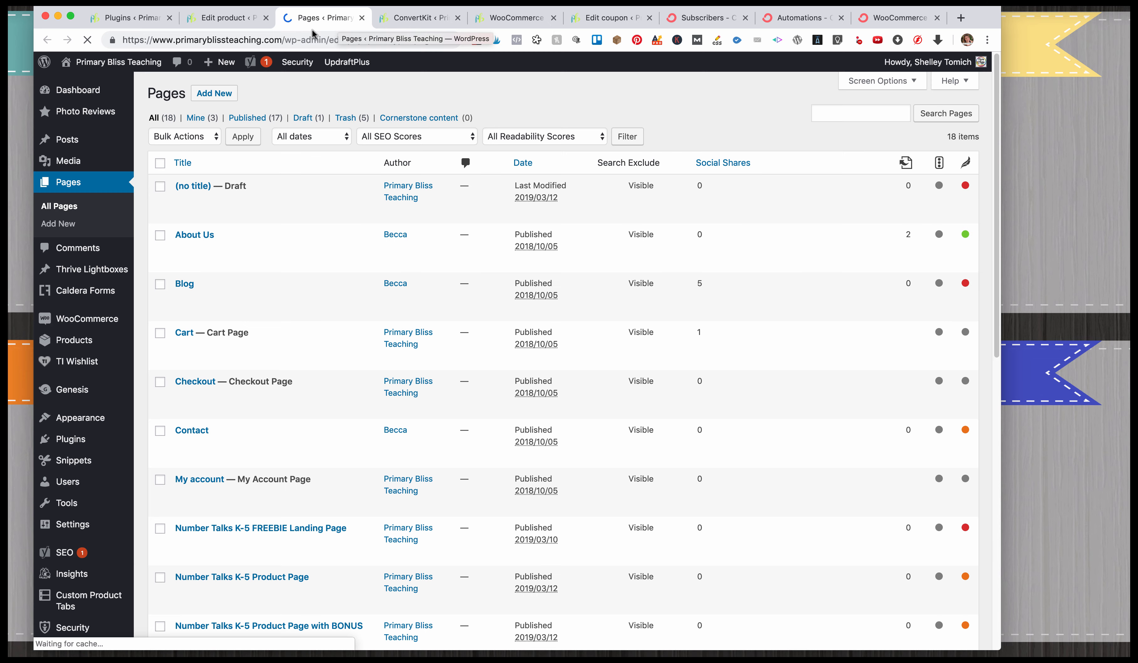
left_click(181, 250)
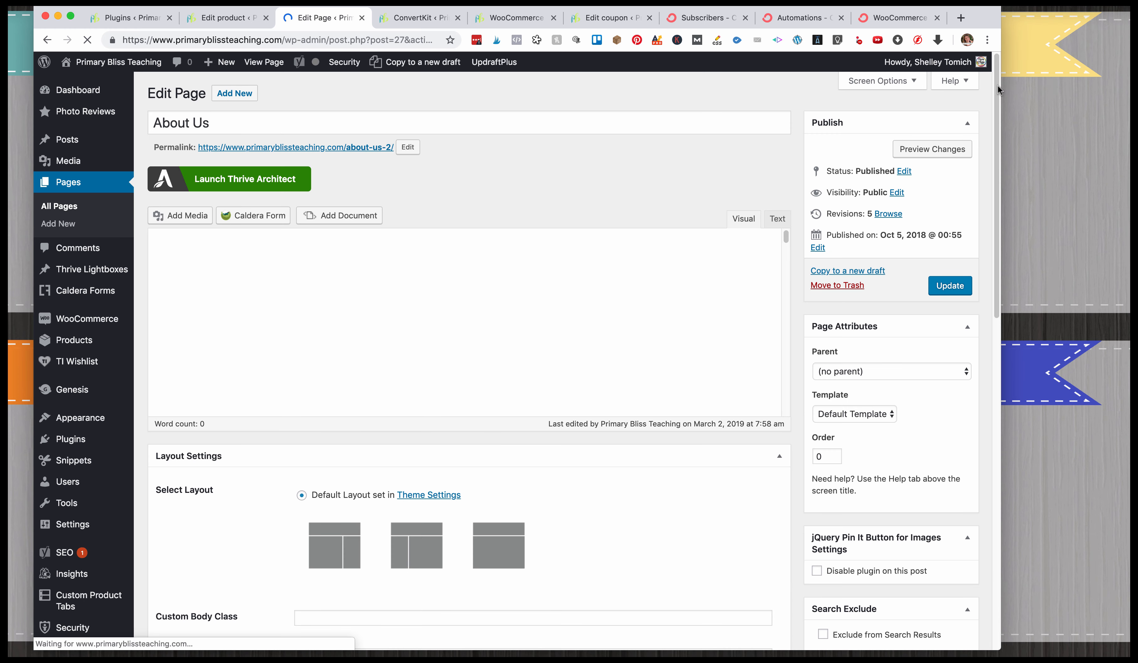
left_click_drag(995, 91, 945, 600)
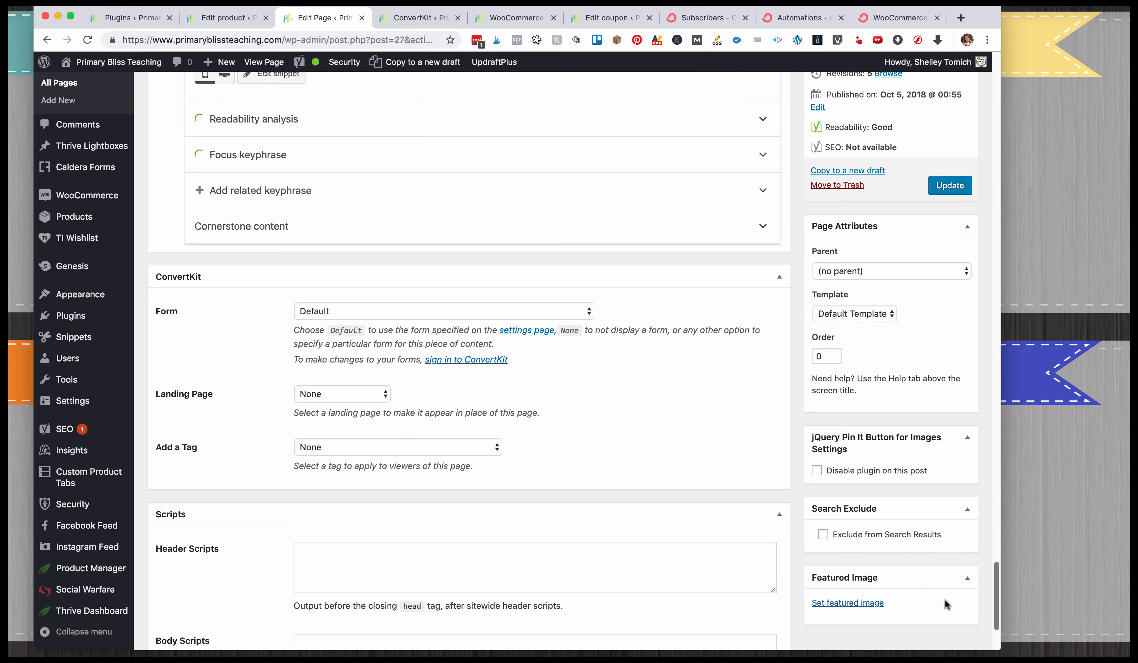
Examine the visited-page tags and the products list on ConvertKit's Subscribers page in the other browser window.
scroll(946, 604, "down", 3)
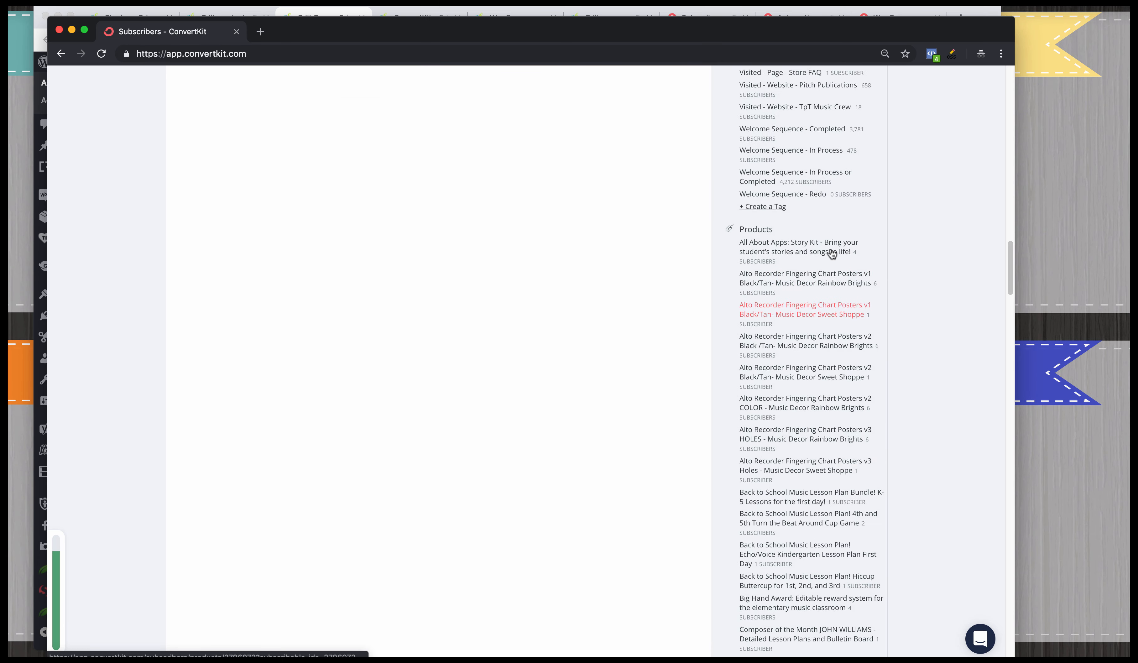
scroll(832, 253, "up", 5)
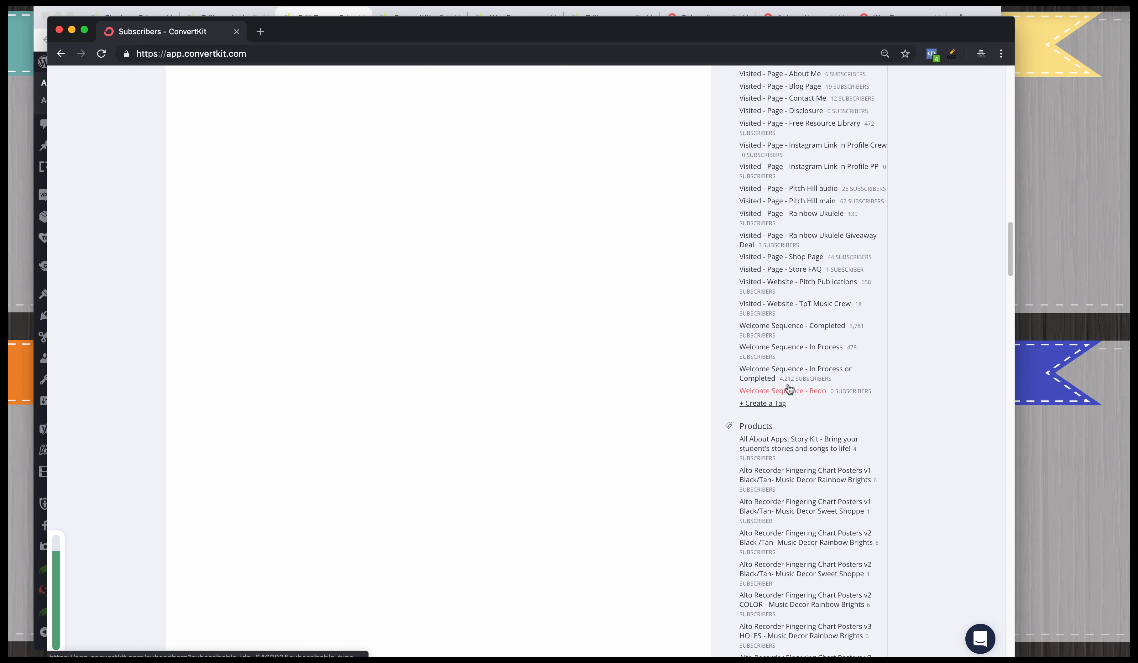
left_click(71, 30)
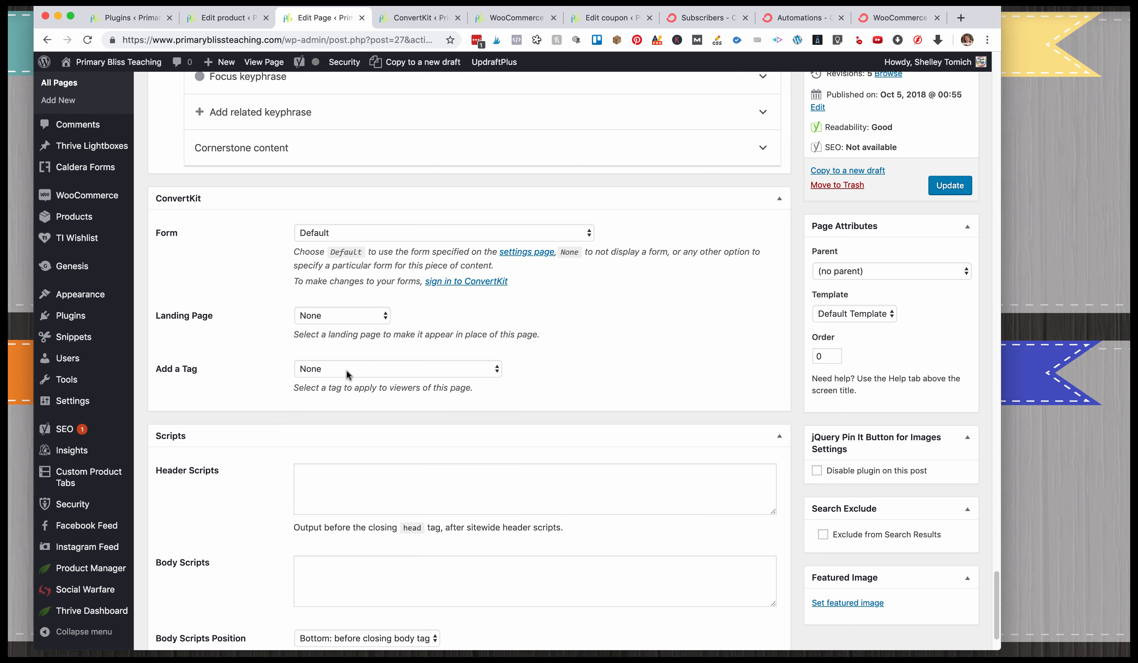
Try the tag Numberless Word Problem In Sequence for About Us page viewers, reset it to None, and close the page.
left_click(347, 375)
left_click(355, 441)
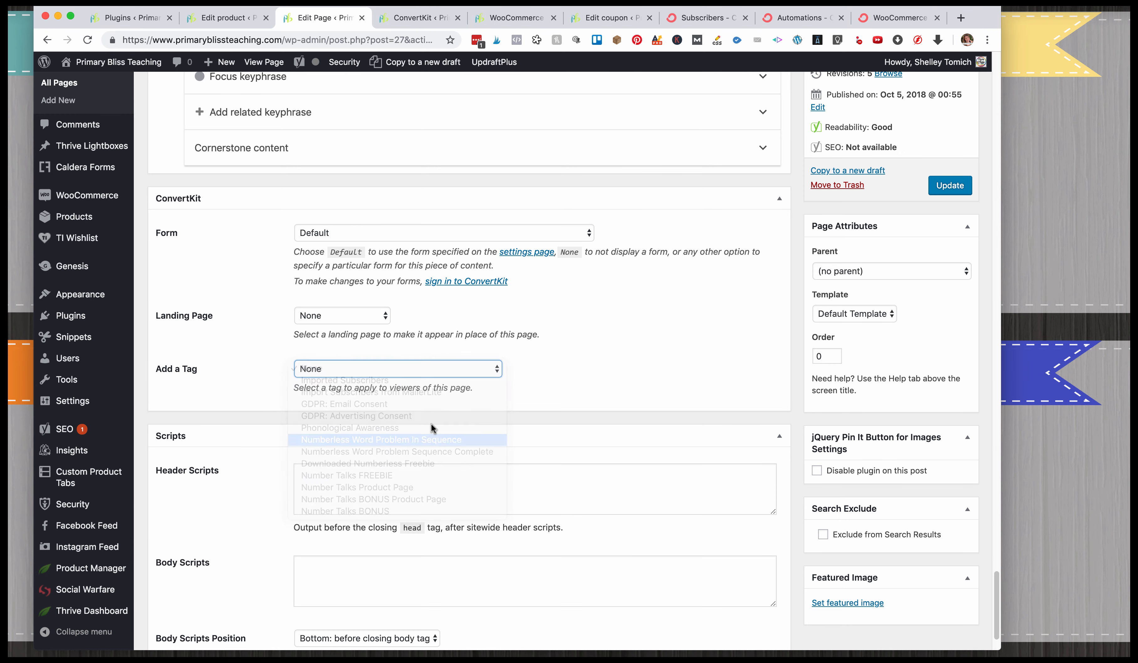
left_click(461, 370)
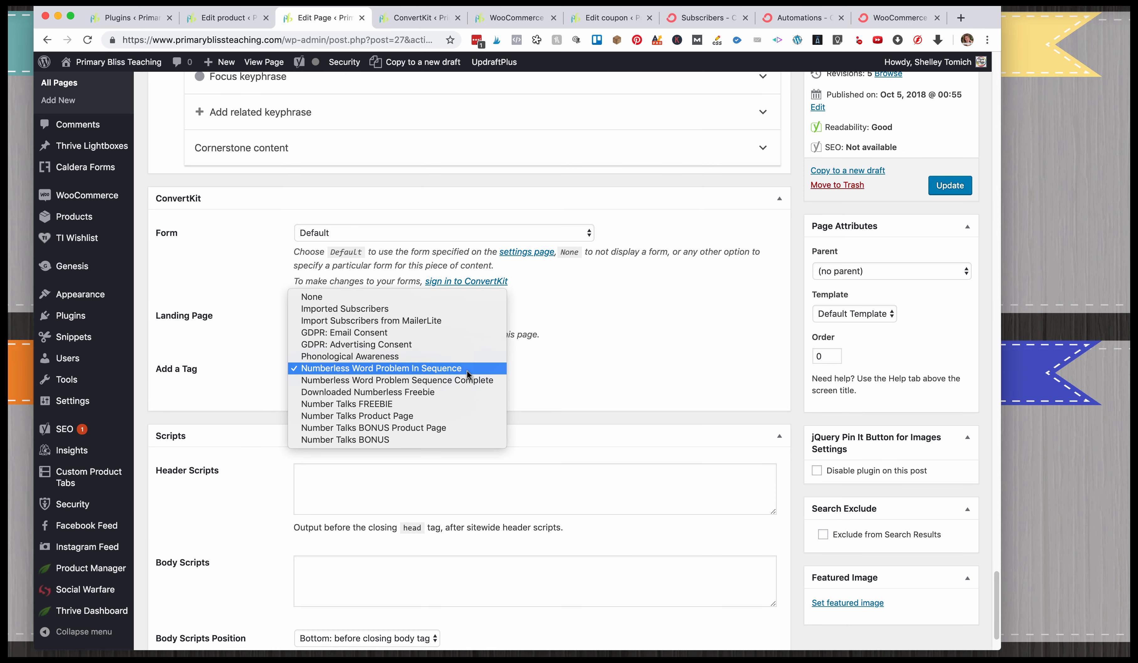
left_click(423, 297)
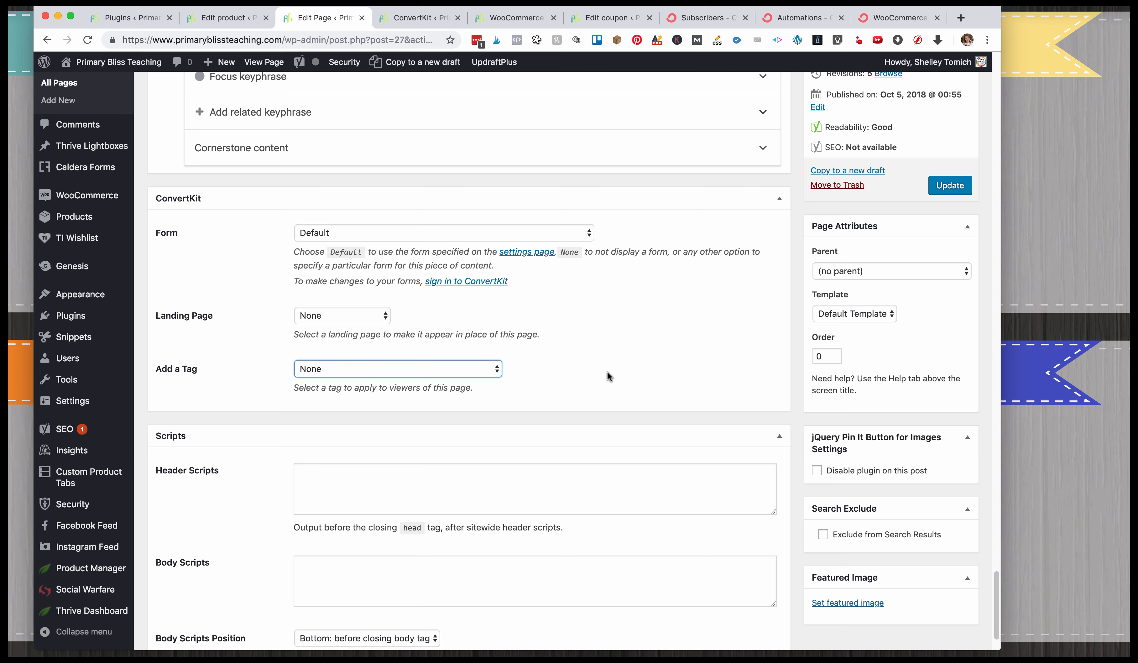
key("super+w")
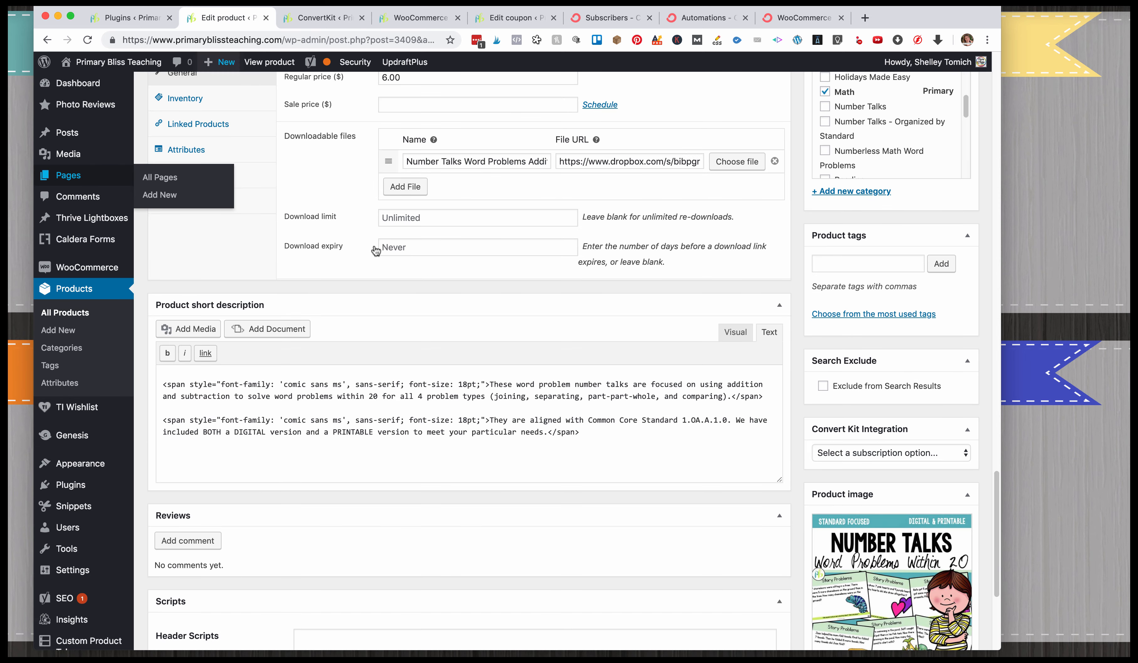
Try Number Talks K-5 as the product's Convert Kit Integration subscription, and reset it to no subscription option.
scroll(954, 242, "down", 5)
left_click(954, 241)
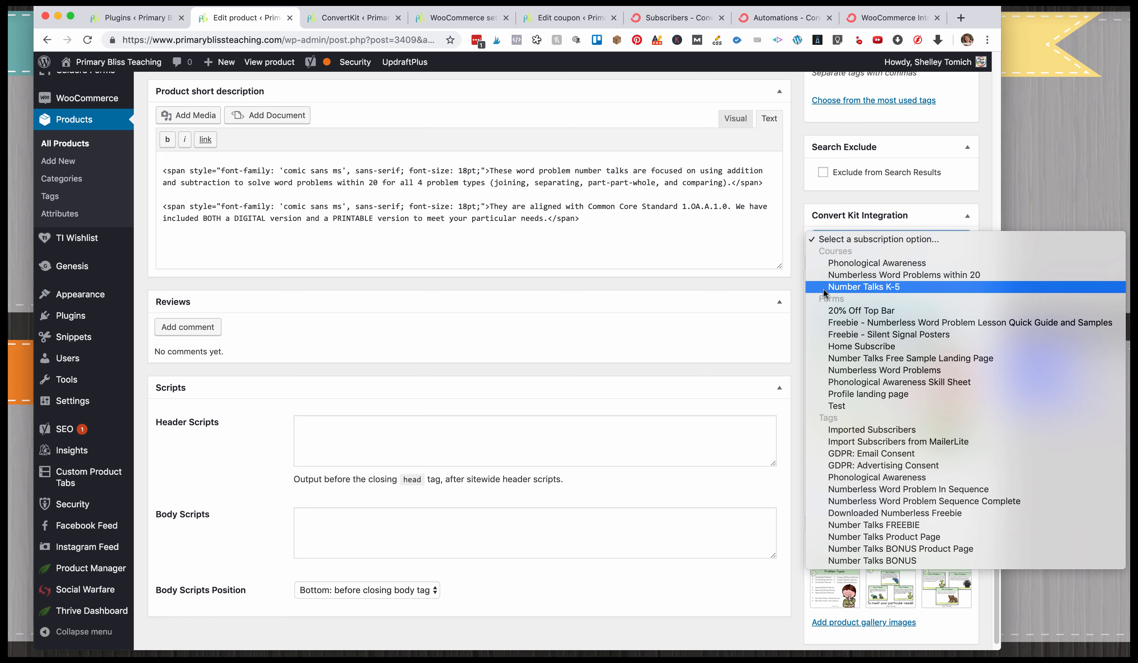
left_click(895, 289)
left_click(661, 255)
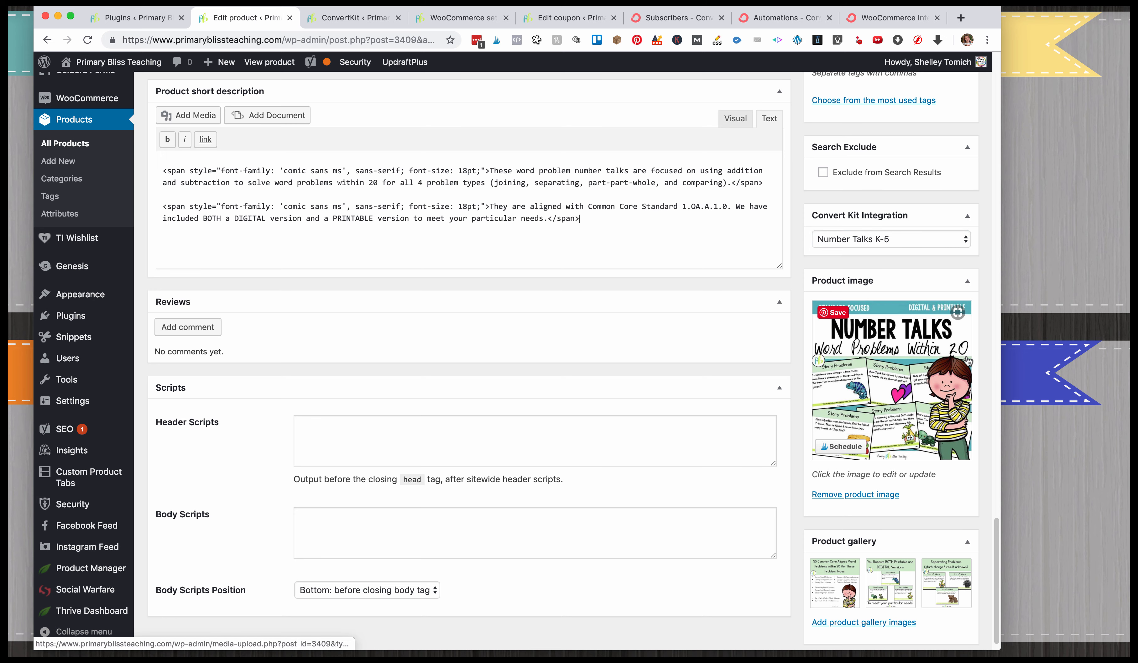
left_click(891, 239)
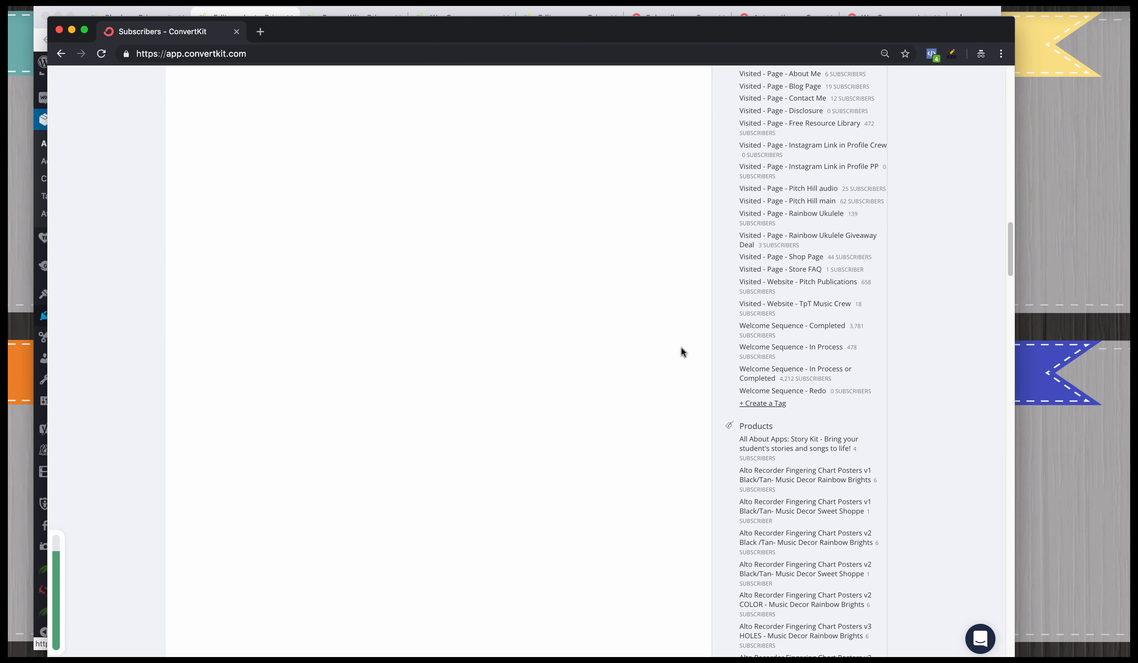
Examine the purchased products listed on ConvertKit's Subscribers page in the other browser window, and return to the product's edit page.
scroll(681, 351, "down", 5)
scroll(681, 351, "down", 1)
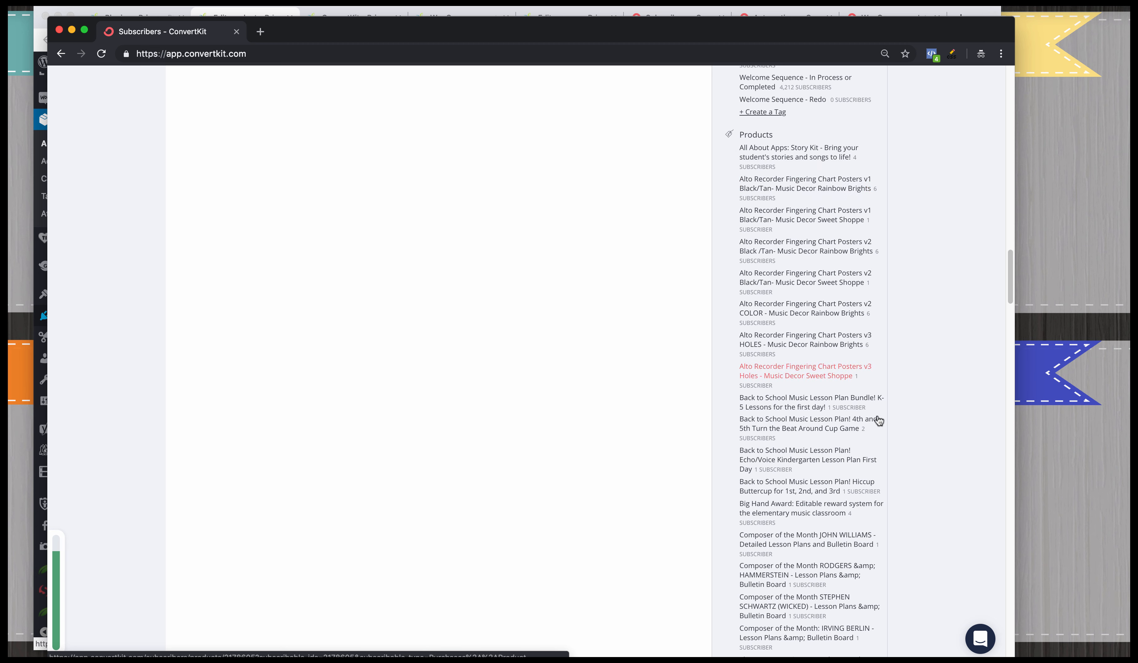
left_click(59, 30)
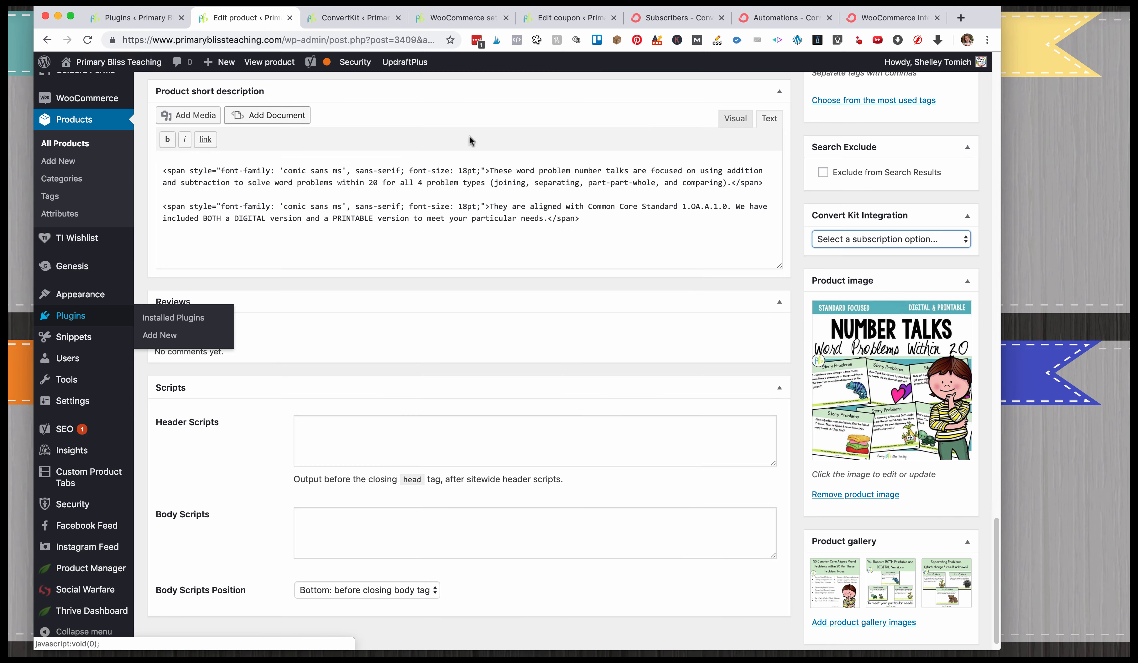
Open the product's public store page from its permalink.
scroll(429, 270, "up", 15)
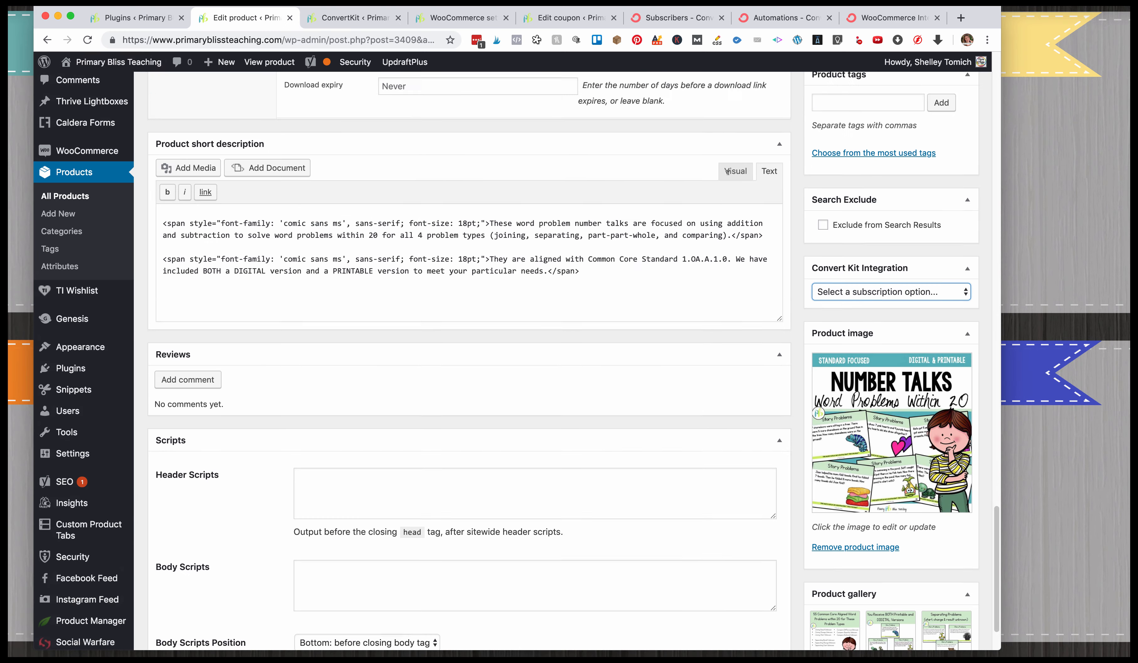
scroll(429, 270, "up", 20)
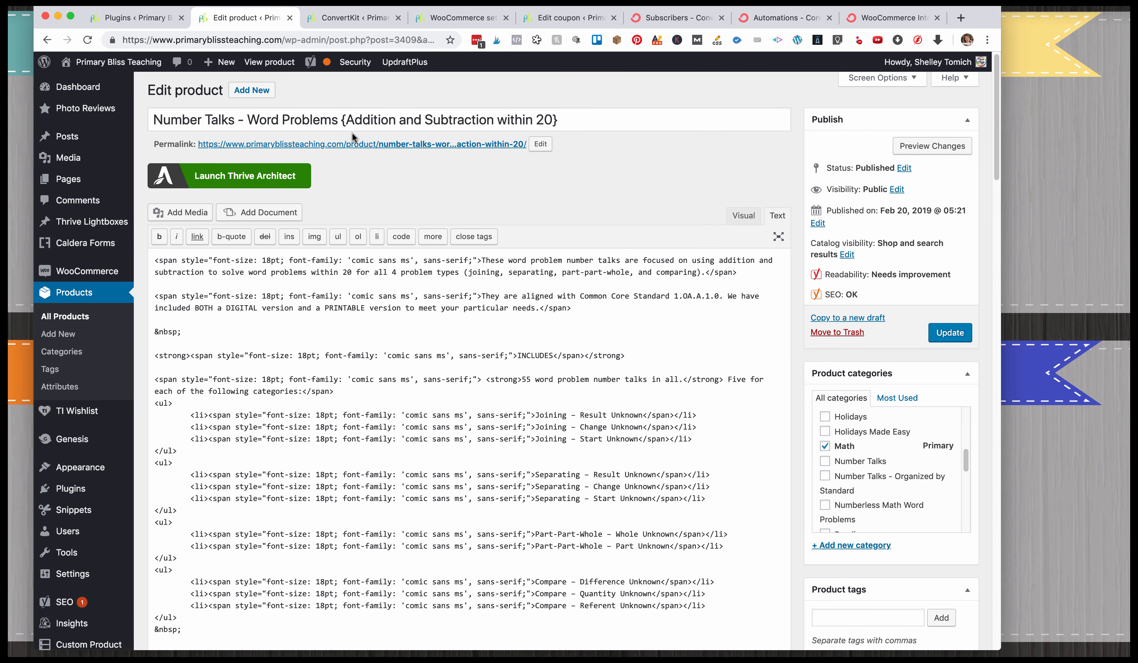
left_click(475, 145)
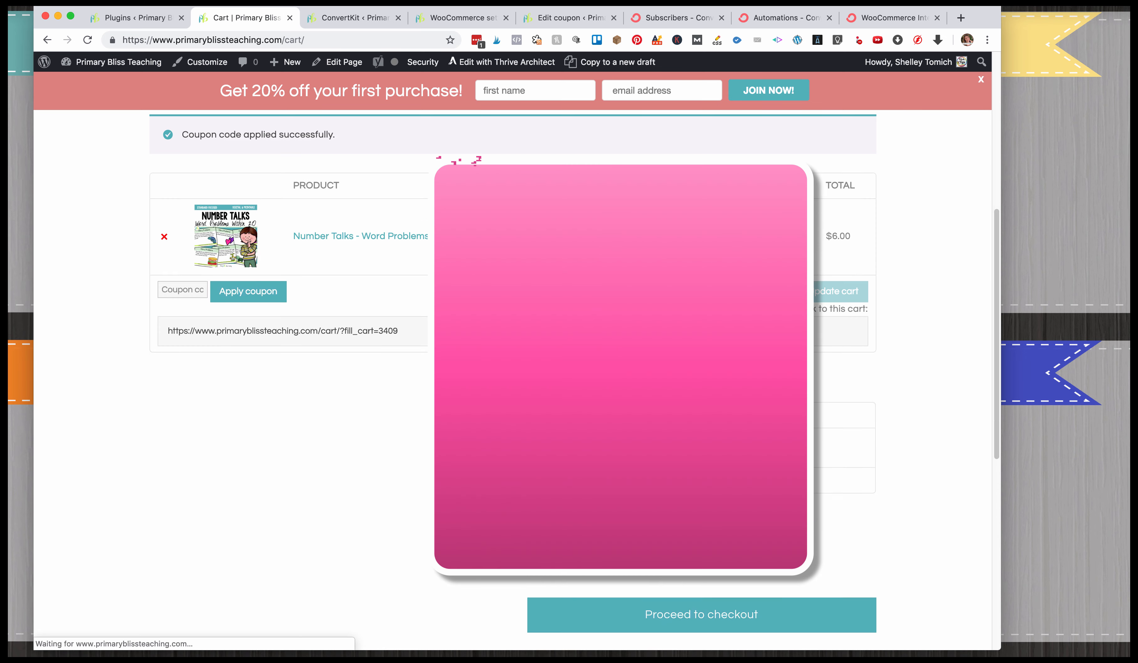
Check out the discounted cart and place the order for Number Talks - Word Problems.
scroll(637, 365, "down", 5)
left_click(513, 337)
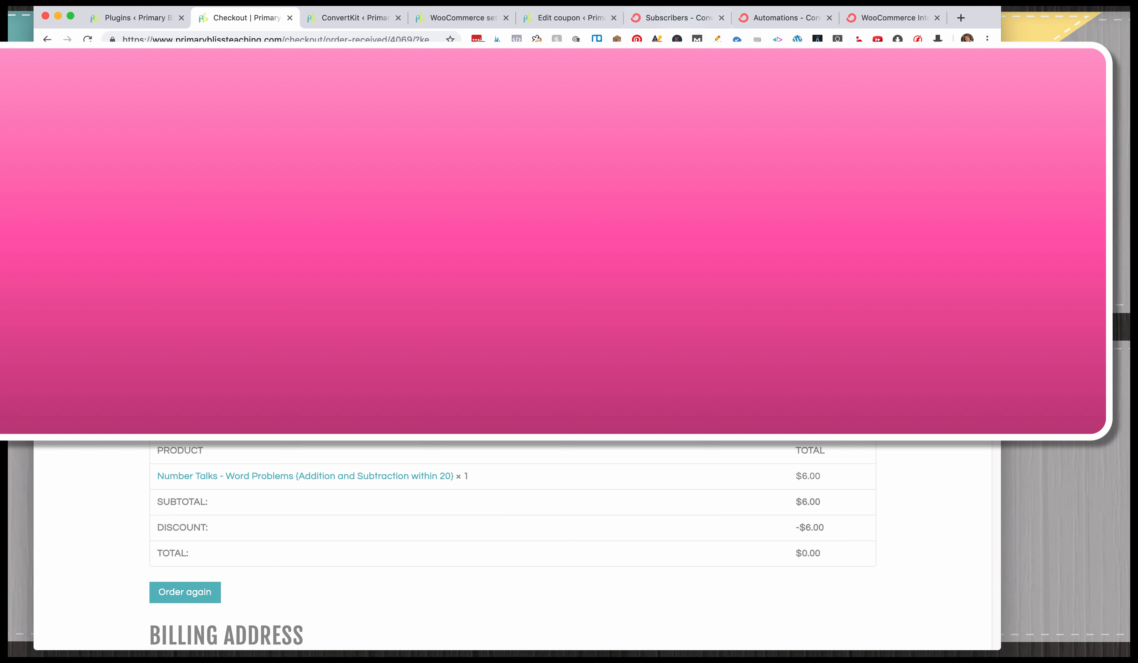
Reload ConvertKit's Subscribers page and view the subscribers who purchased Number Talks - Word Problems (Addition and Subtraction within 20).
left_click(678, 18)
left_click(87, 40)
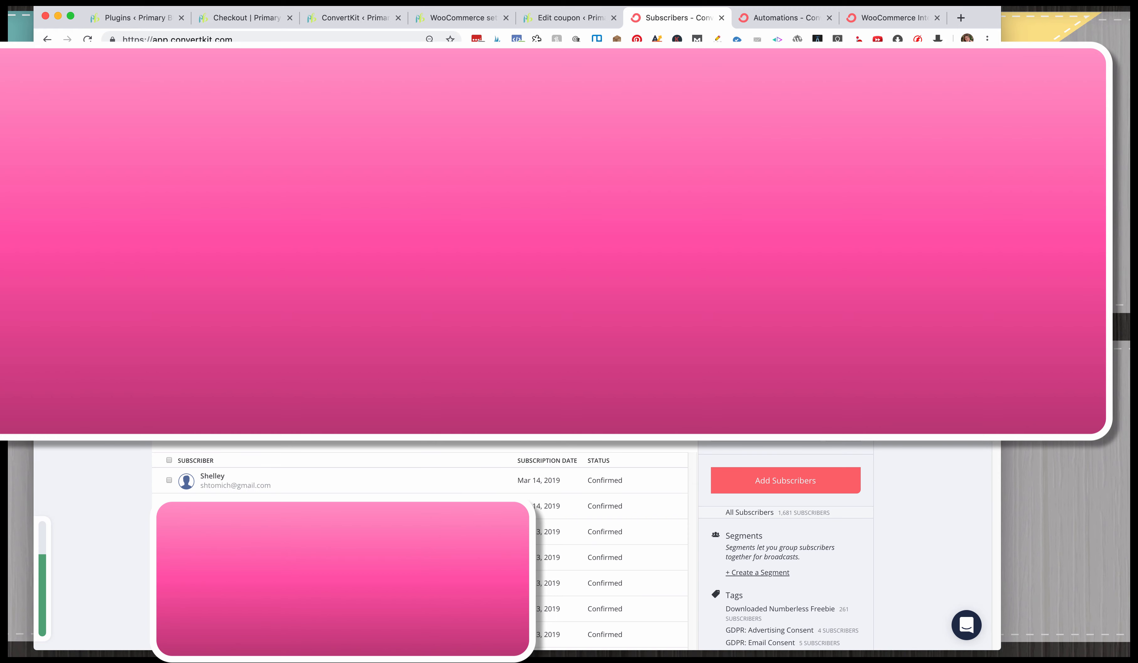
scroll(514, 350, "down", 10)
scroll(847, 318, "down", 4)
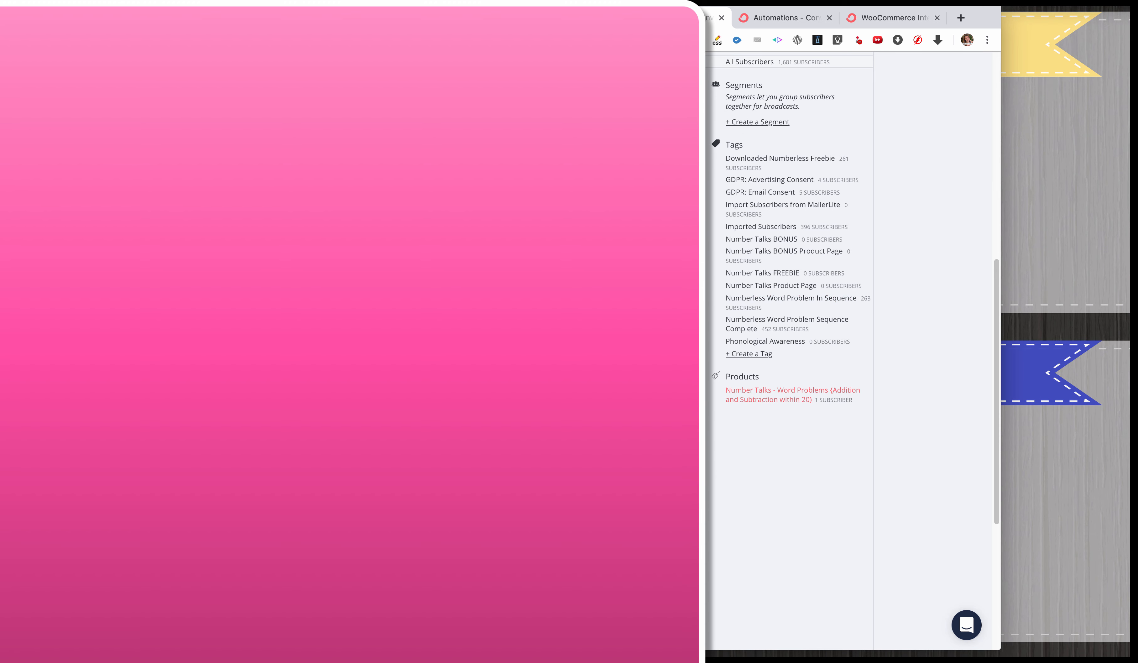
left_click(793, 395)
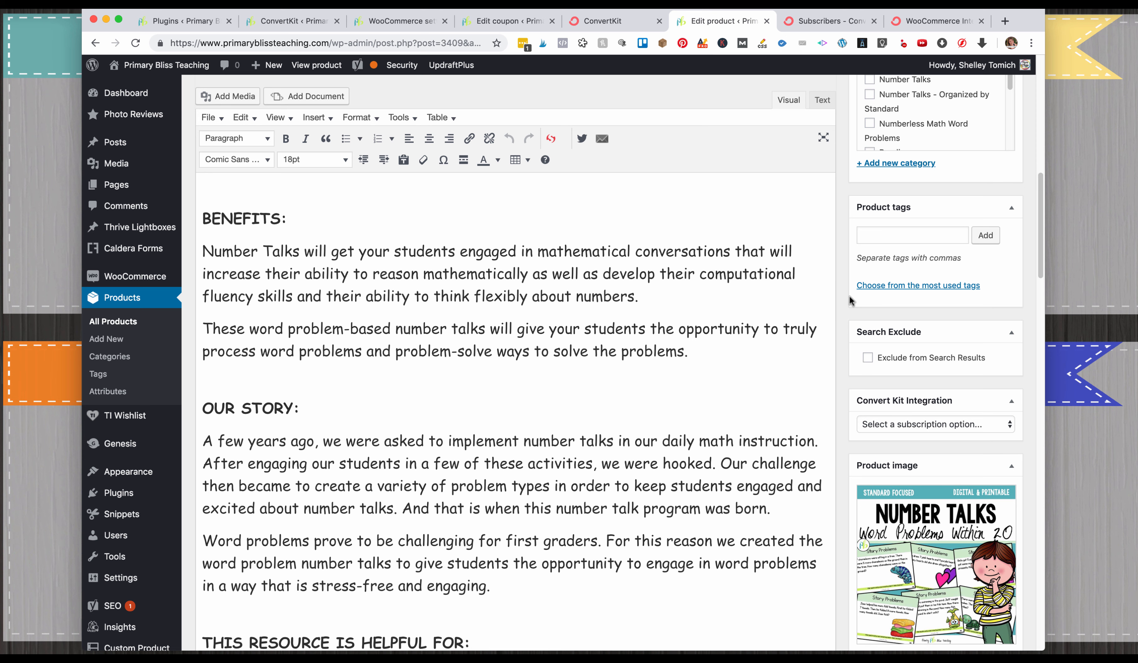
View the product's Convert Kit Integration subscription options, and review the Products list on ConvertKit's Subscribers page.
left_click(941, 422)
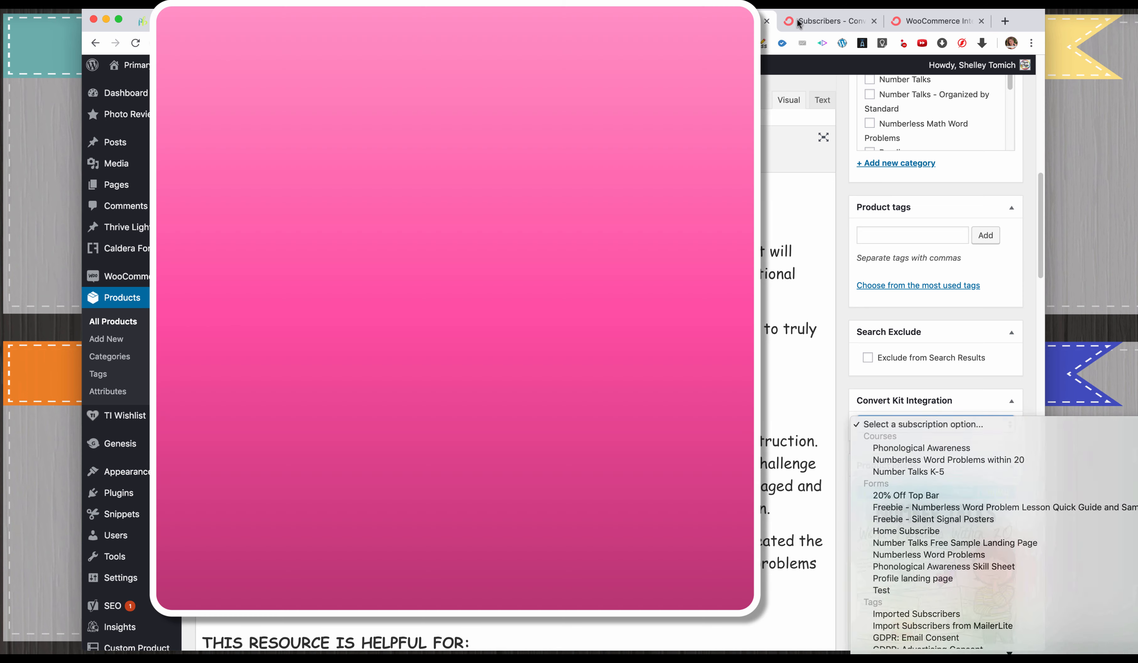
left_click(801, 26)
left_click(812, 25)
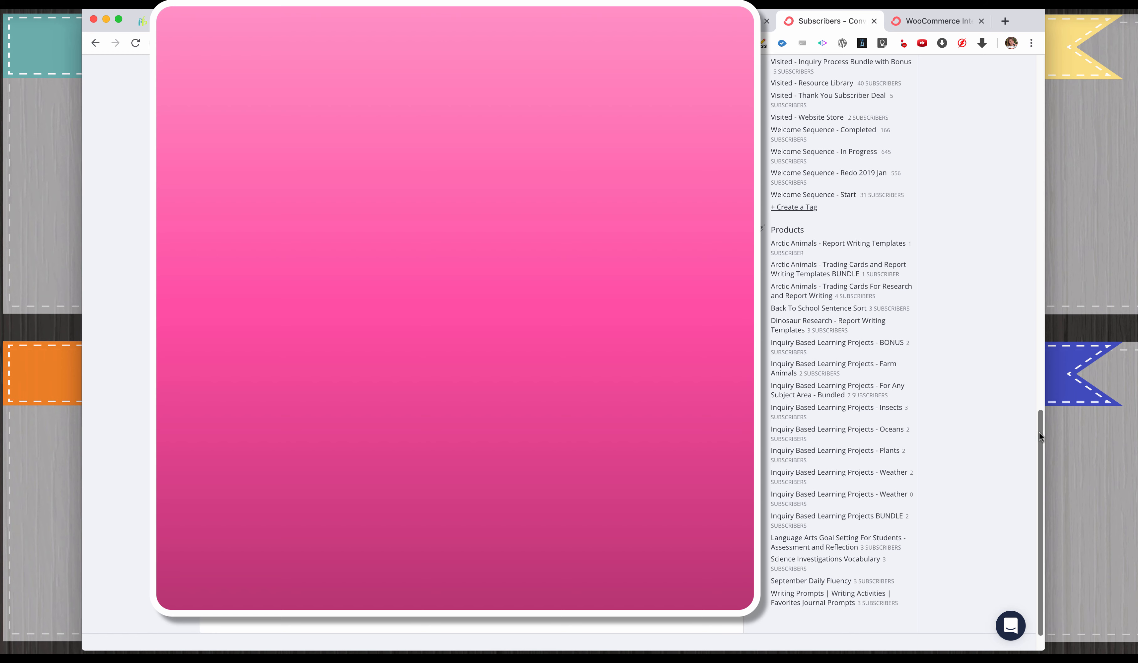
left_click_drag(1038, 435, 1024, 372)
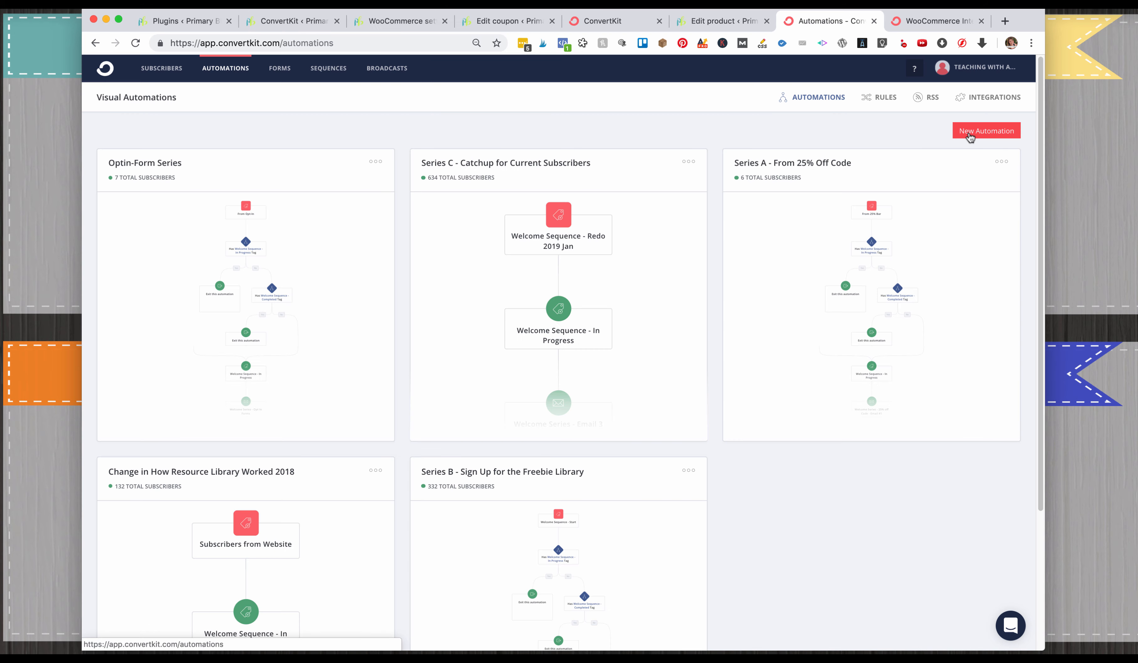
Create a new visual automation in ConvertKit and name it Delete.
left_click(965, 131)
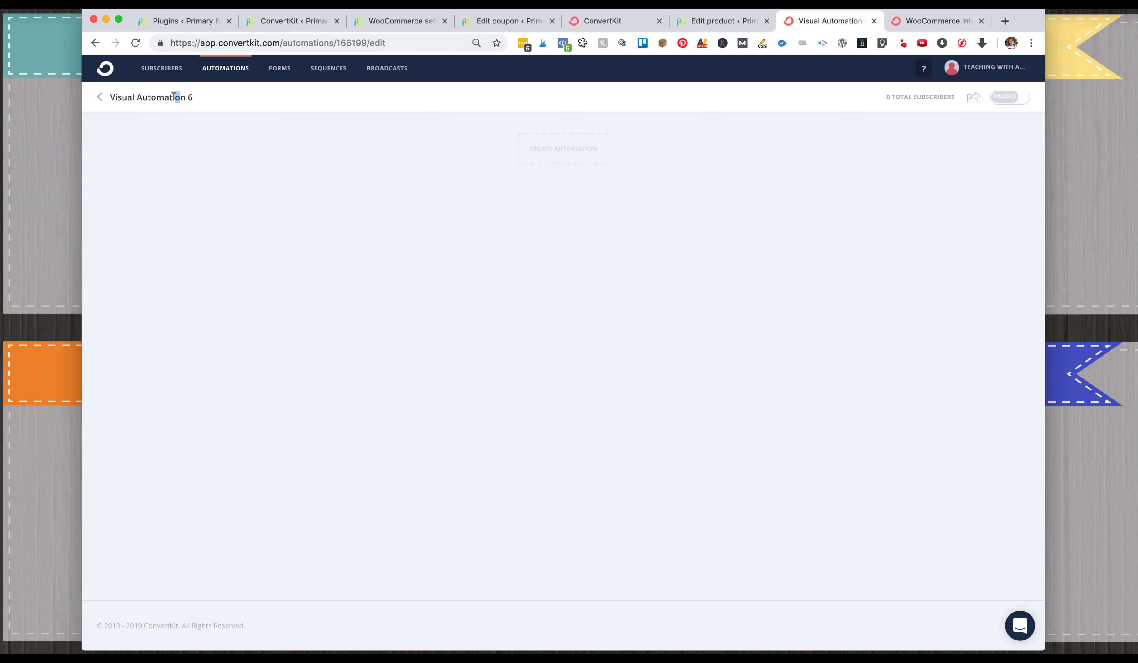
key("super+a")
type("D")
left_click(859, 152)
Start the automation with a Purchase event using Default and the product Dinosaur Research - Report Writing Templates.
left_click(568, 161)
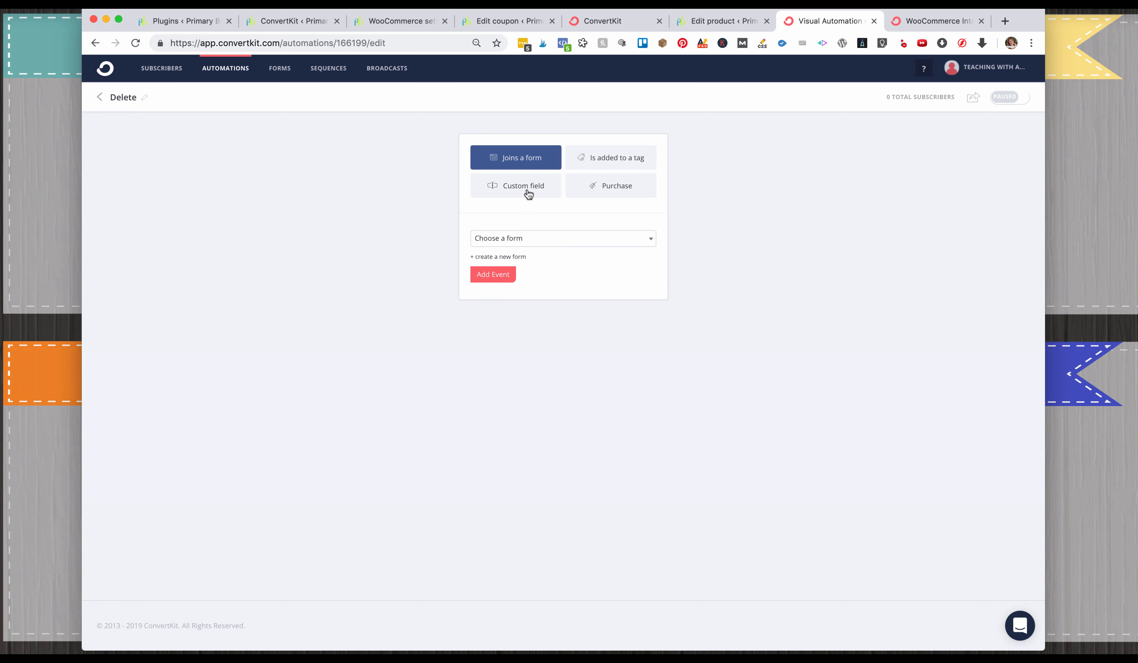
left_click(614, 193)
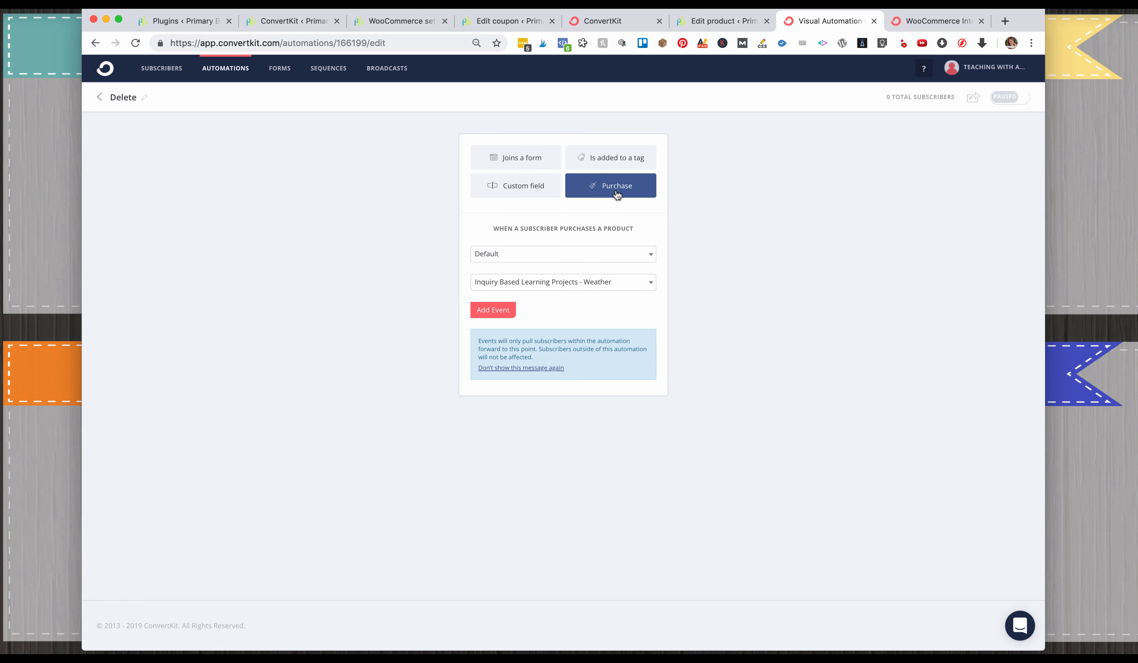
left_click(531, 254)
left_click(537, 302)
left_click(598, 280)
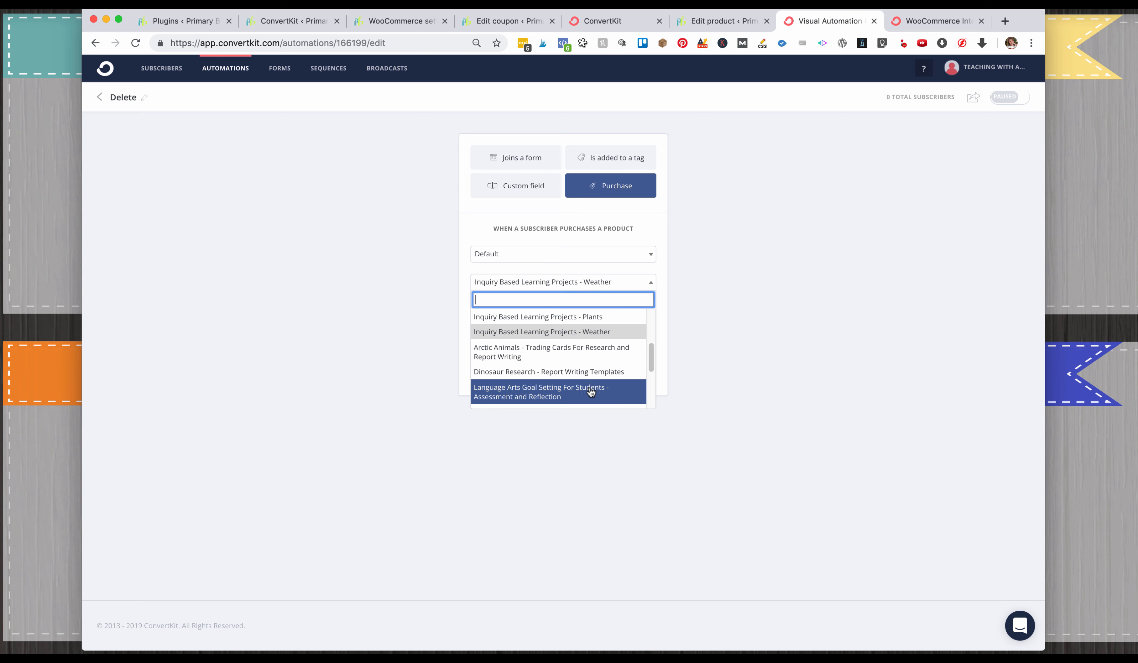
left_click(594, 372)
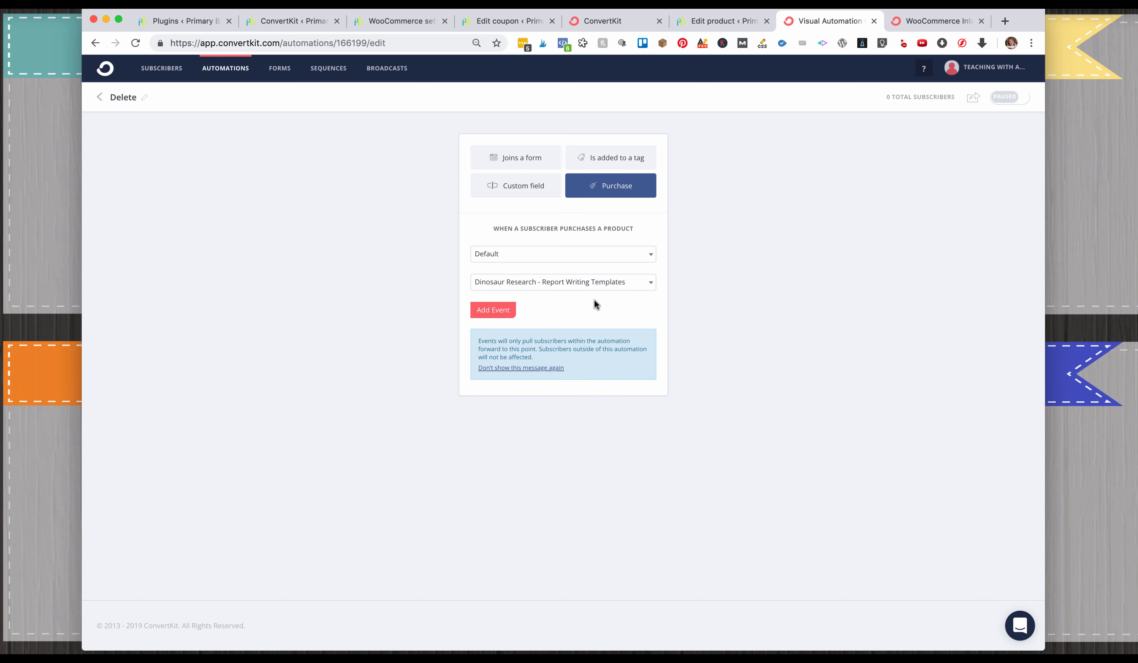
left_click(503, 314)
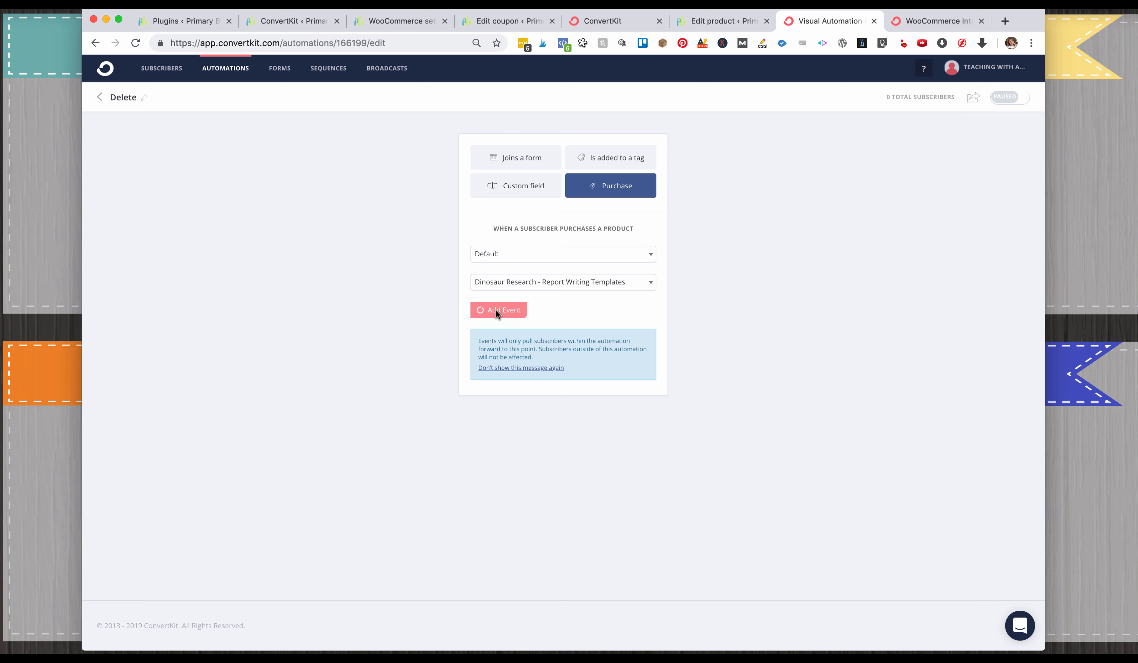
Set up an action below the purchase event that adds the subscriber to the tag Downloaded - 3 Part Activity.
left_click(564, 246)
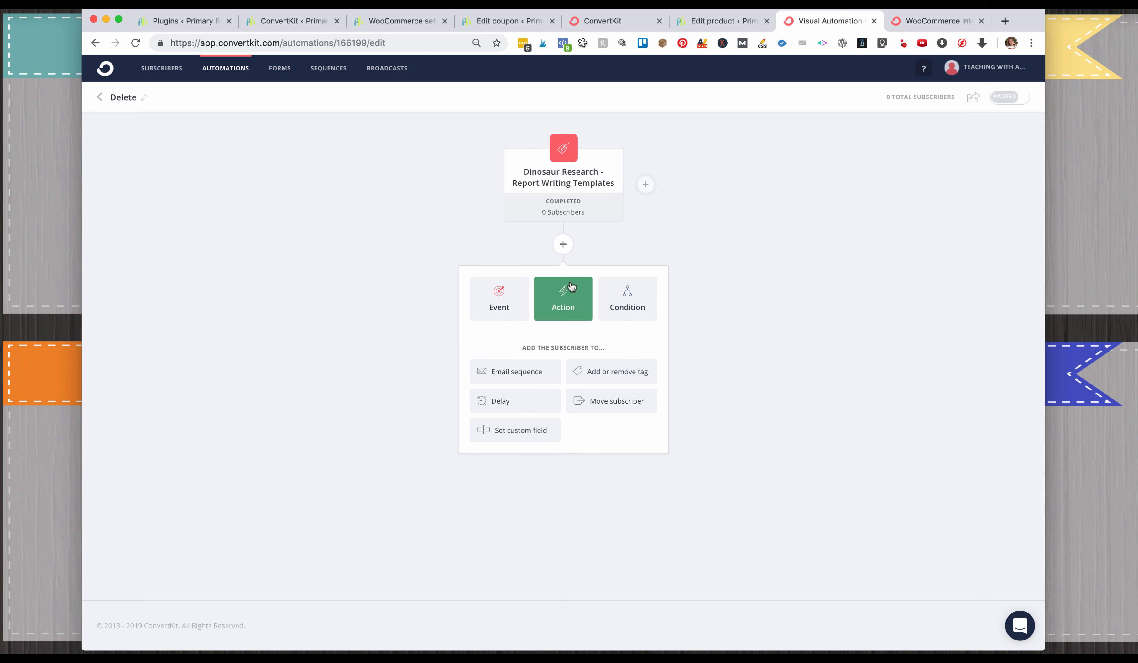
left_click(584, 376)
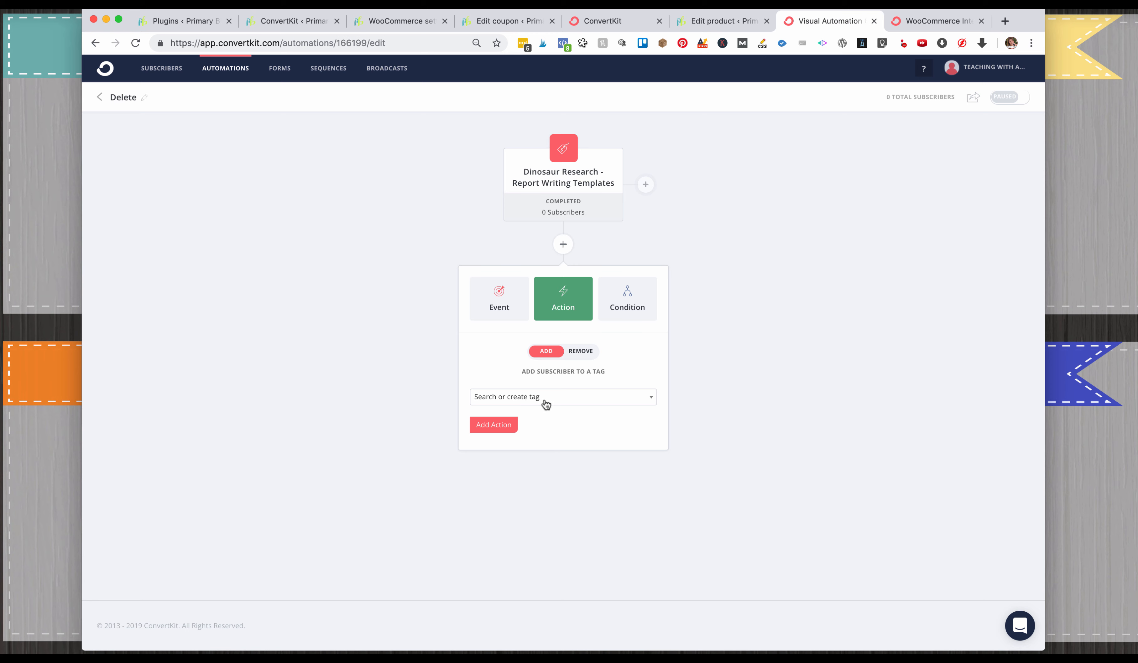
left_click(584, 397)
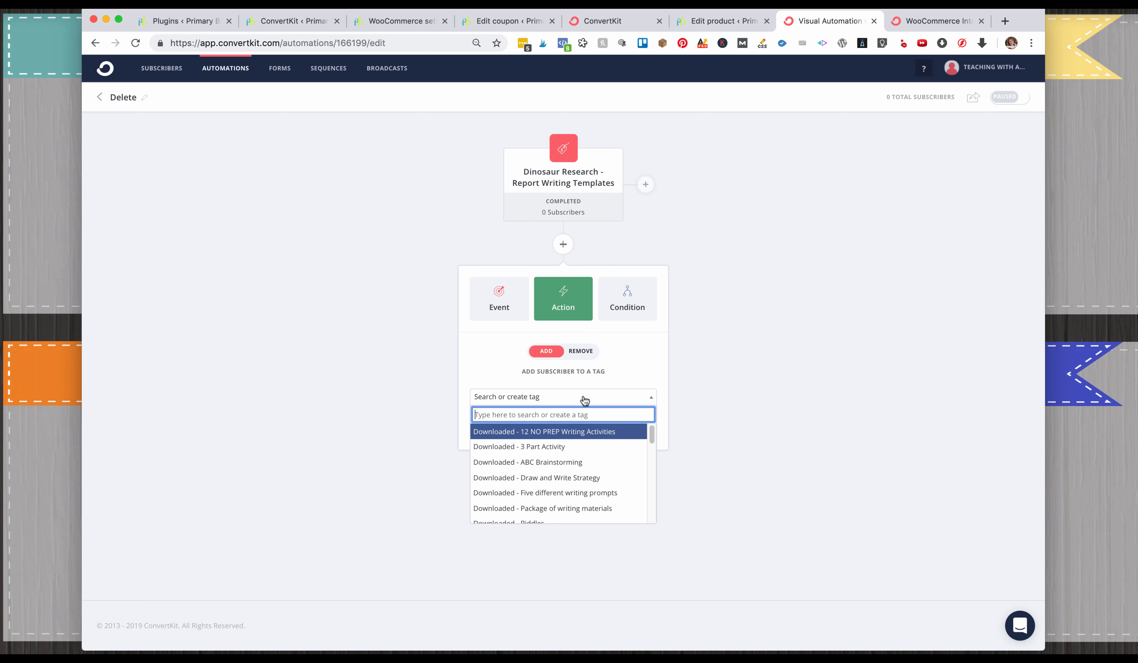
left_click(610, 447)
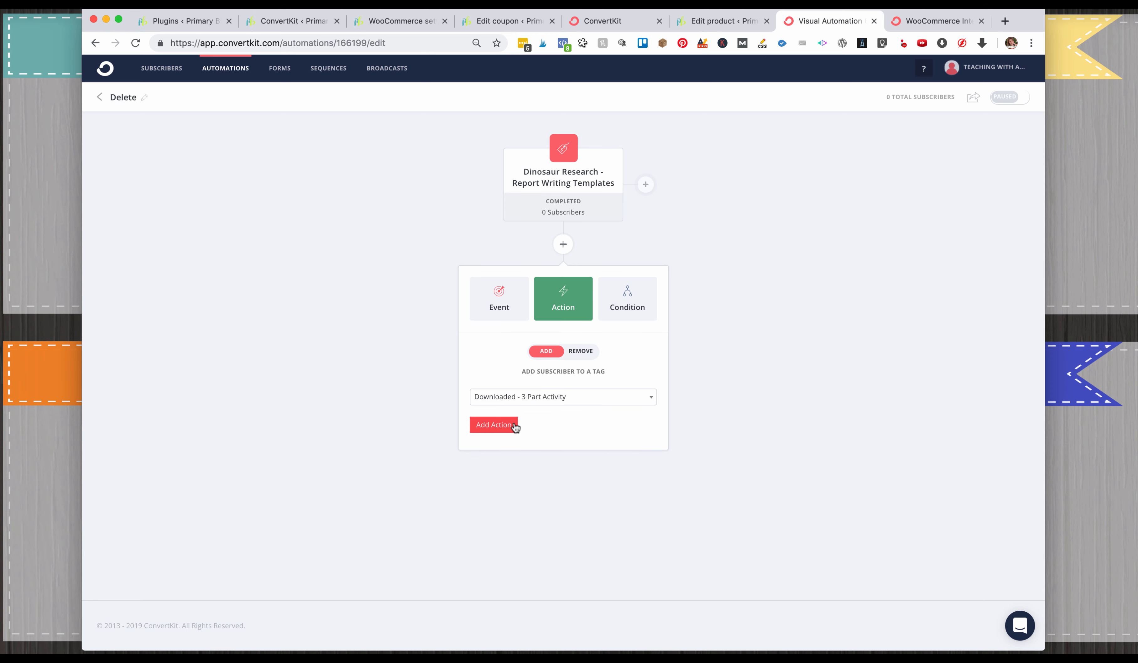